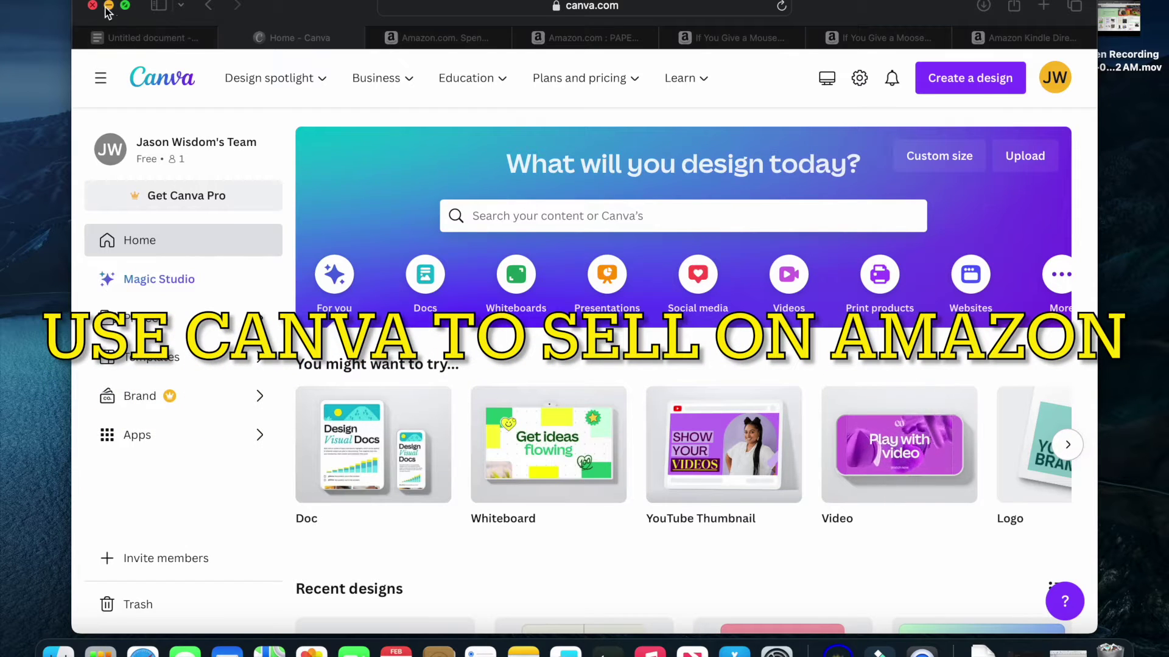
Expand the browser window to full screen and look over the Amazon and Canva home pages
click(131, 14)
click(126, 6)
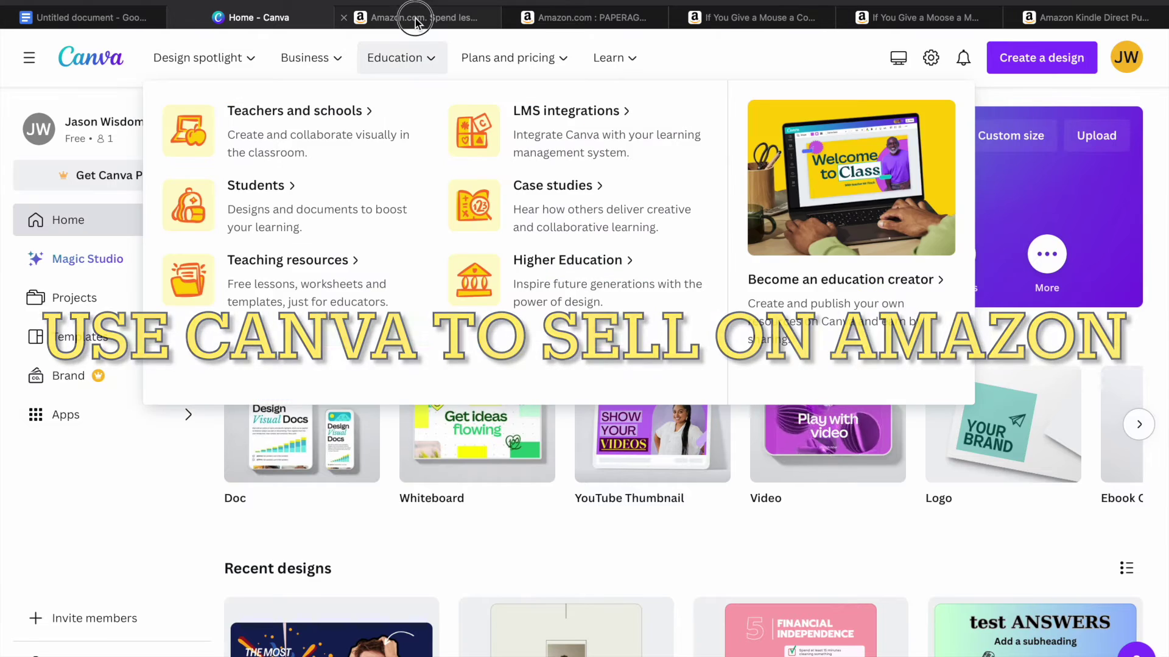
click(416, 18)
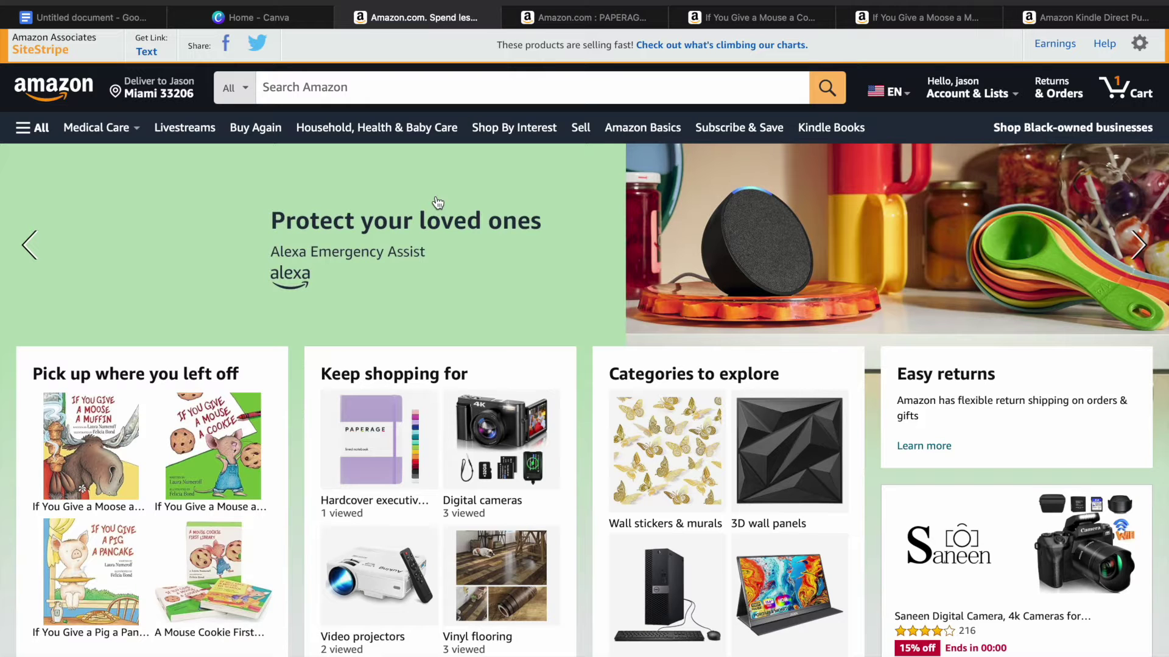
click(275, 19)
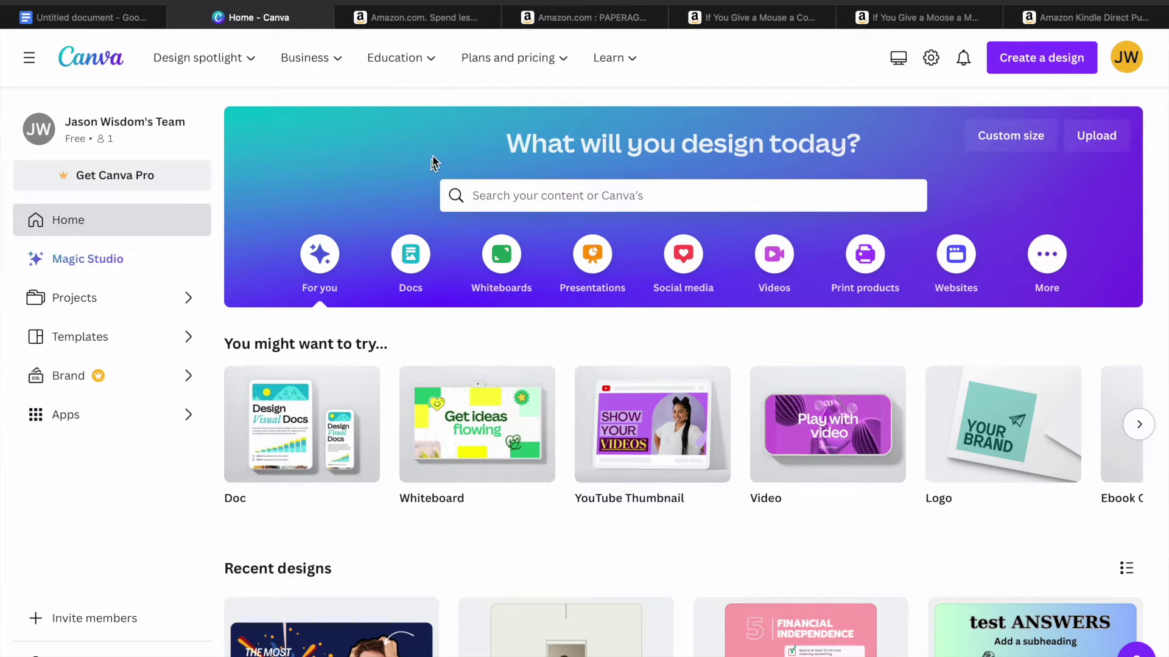
click(440, 21)
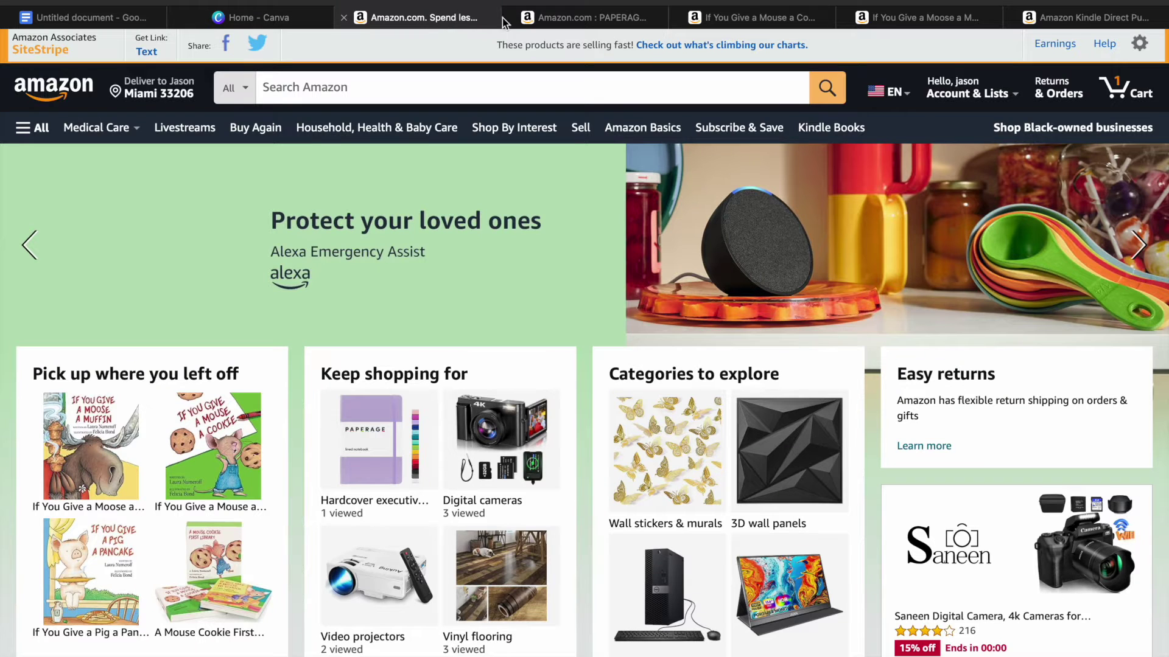
Examine the Amazon listings for the PAPERAGE lined journal, including its product images, and the two "If You Give..." children's books
click(535, 21)
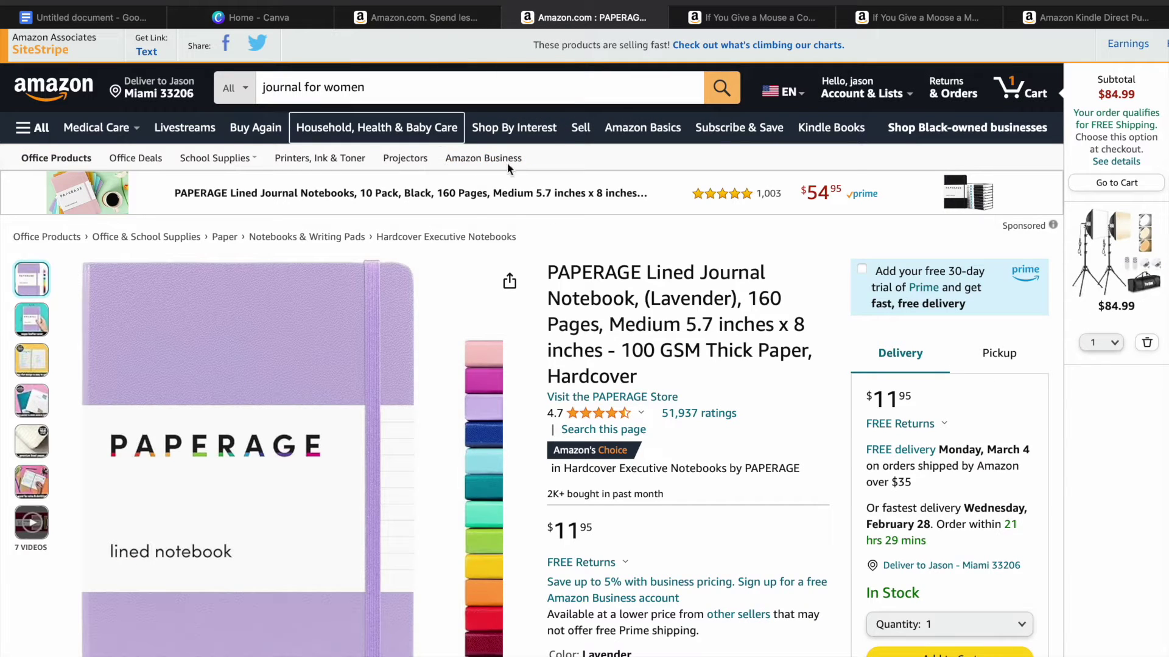
scroll(591, 273, down, 3)
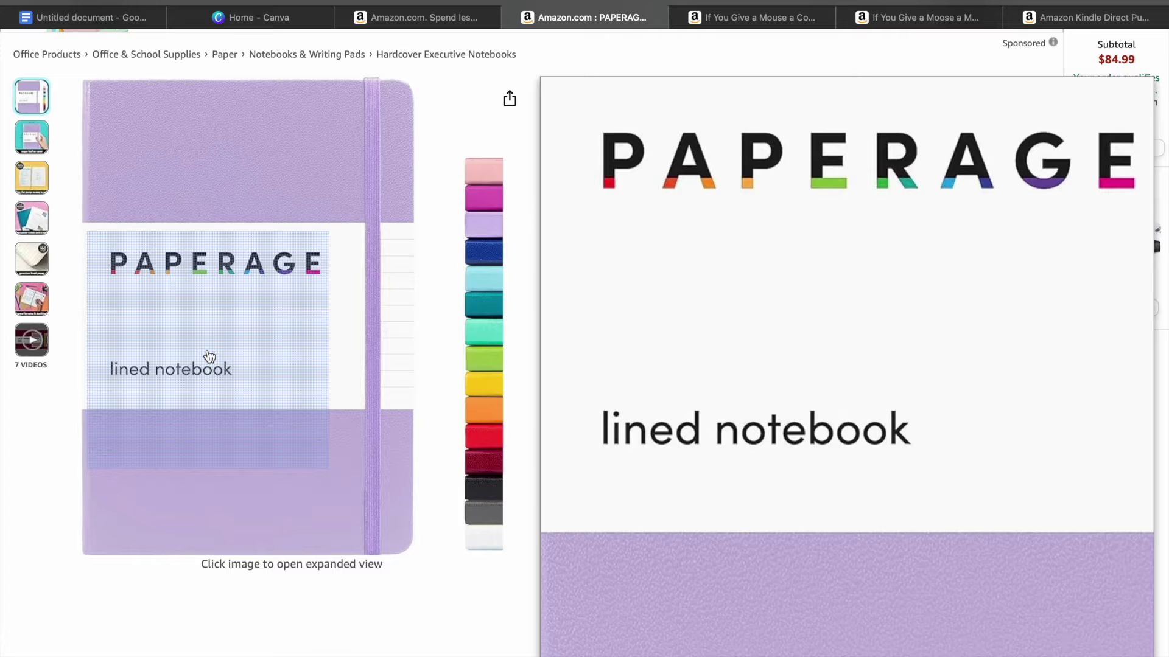
mouse_move(31, 298)
mouse_move(31, 261)
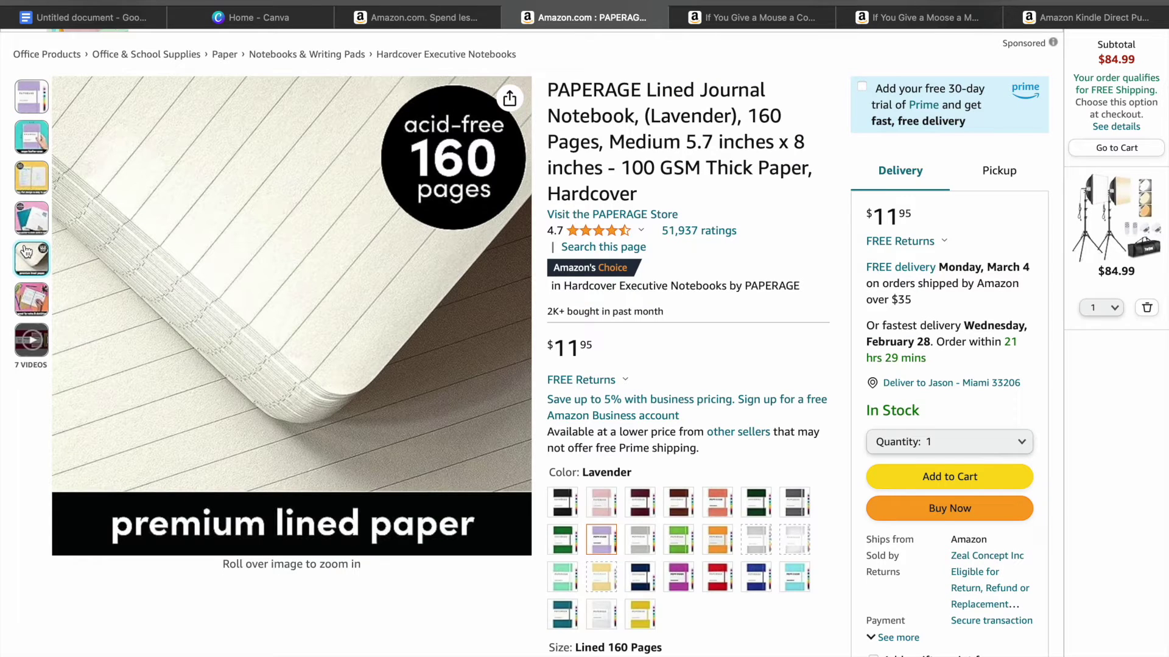
mouse_move(31, 215)
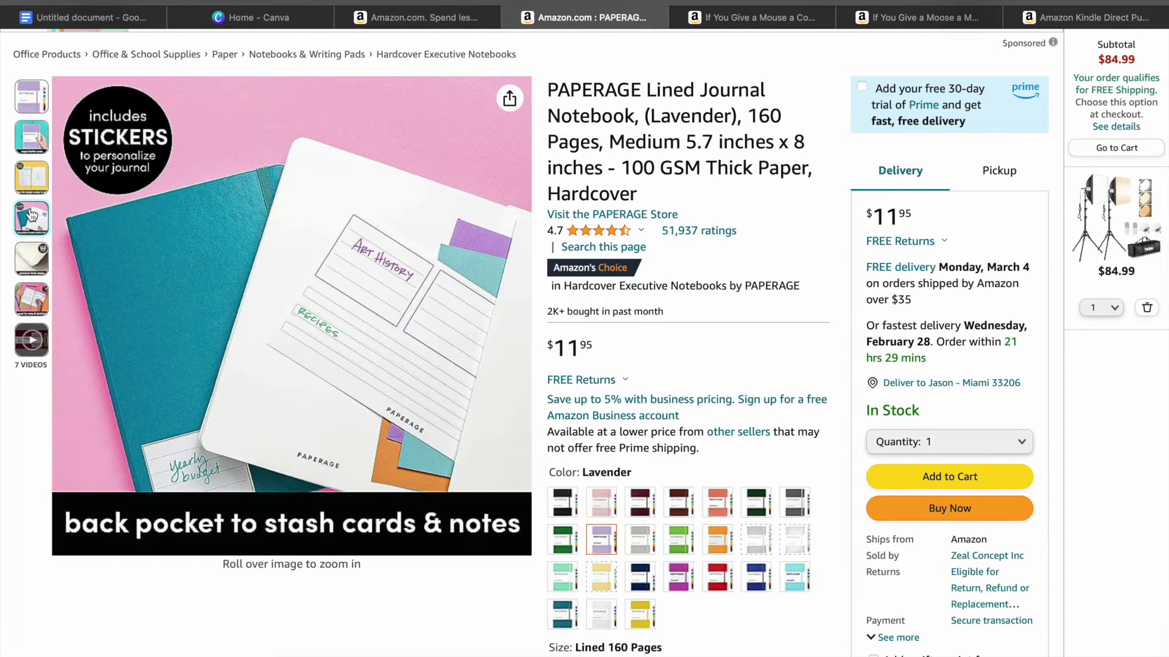
mouse_move(33, 188)
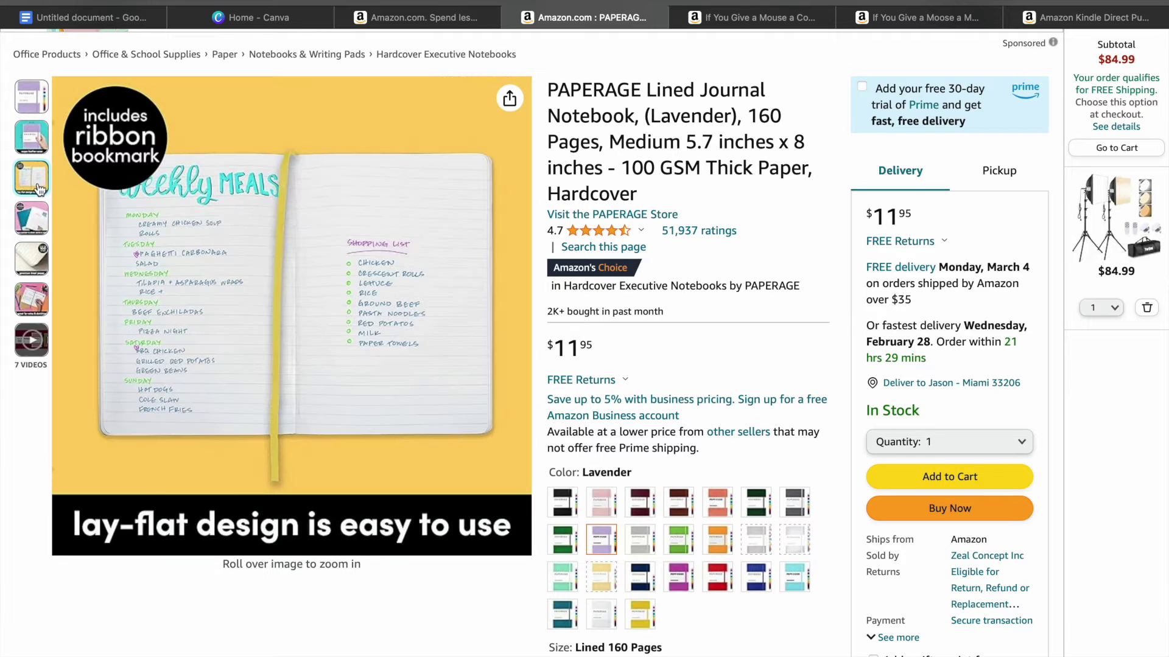
mouse_move(238, 222)
click(729, 19)
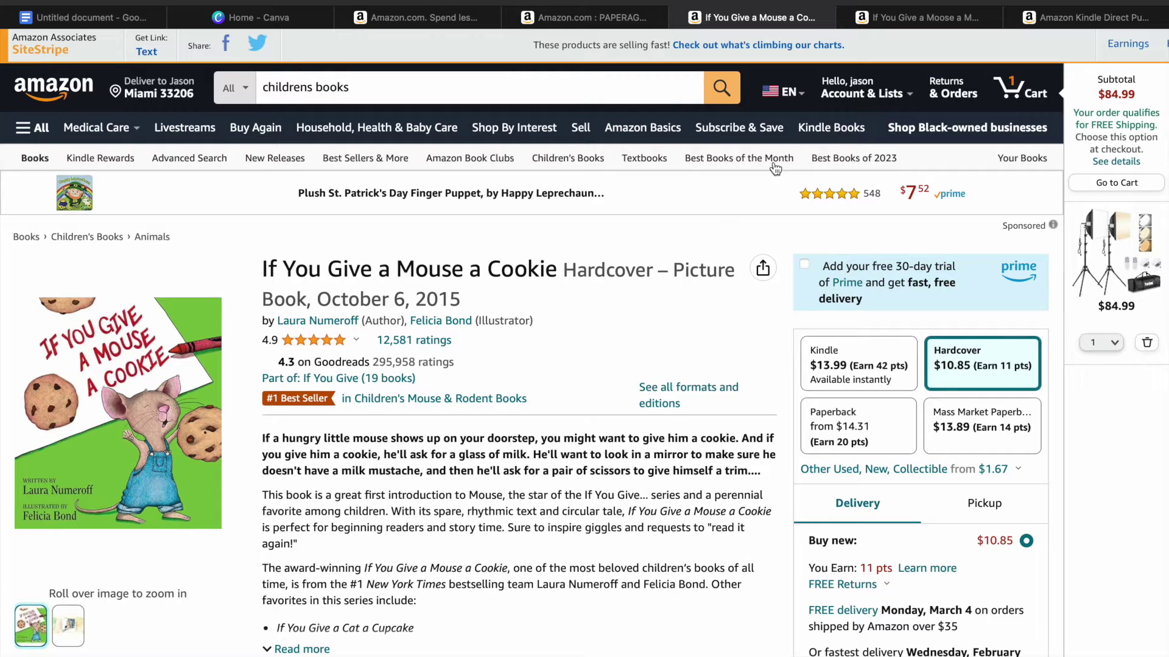
click(896, 23)
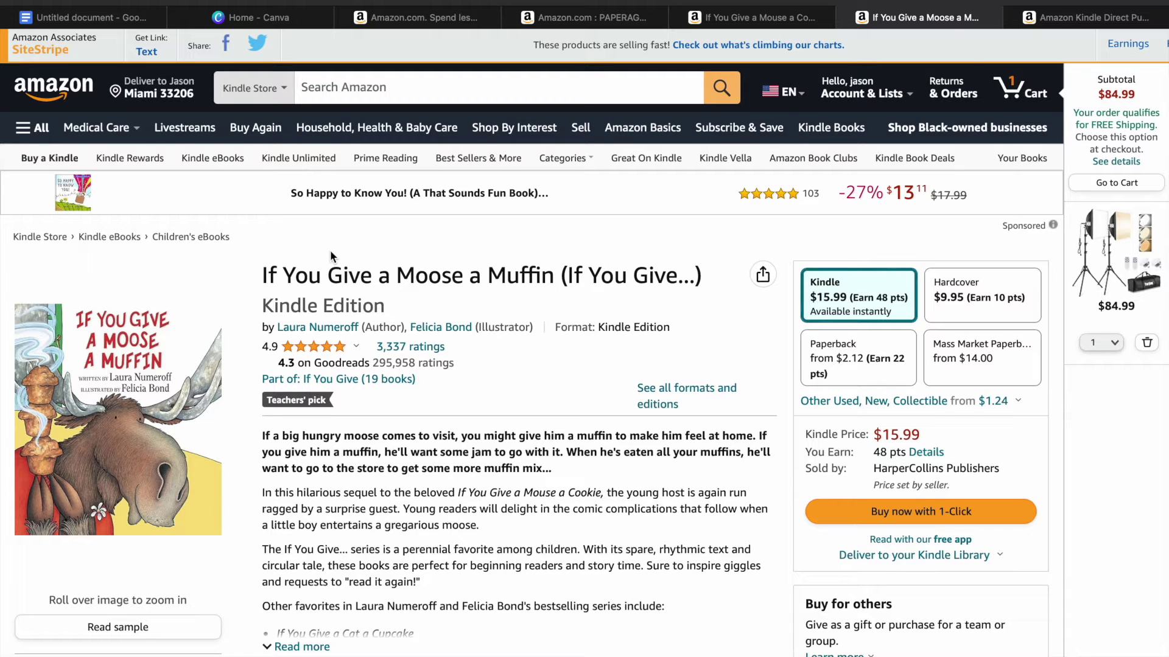
Switch to Canva, search its templates for "journal" and open the Journal template category
click(268, 18)
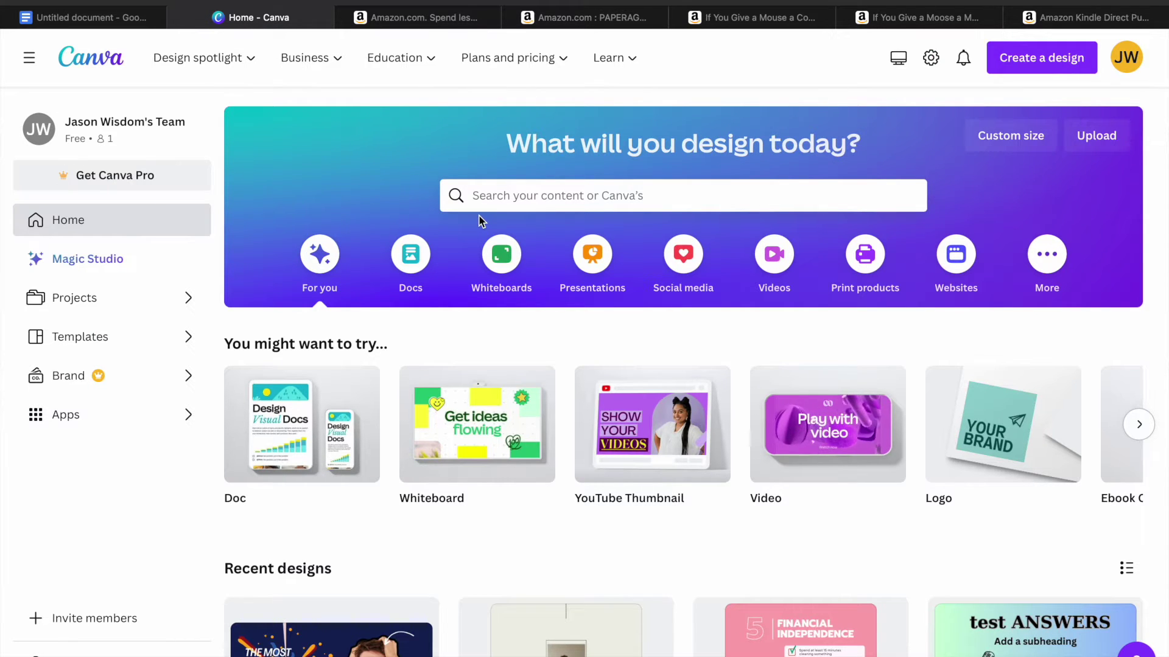
click(538, 197)
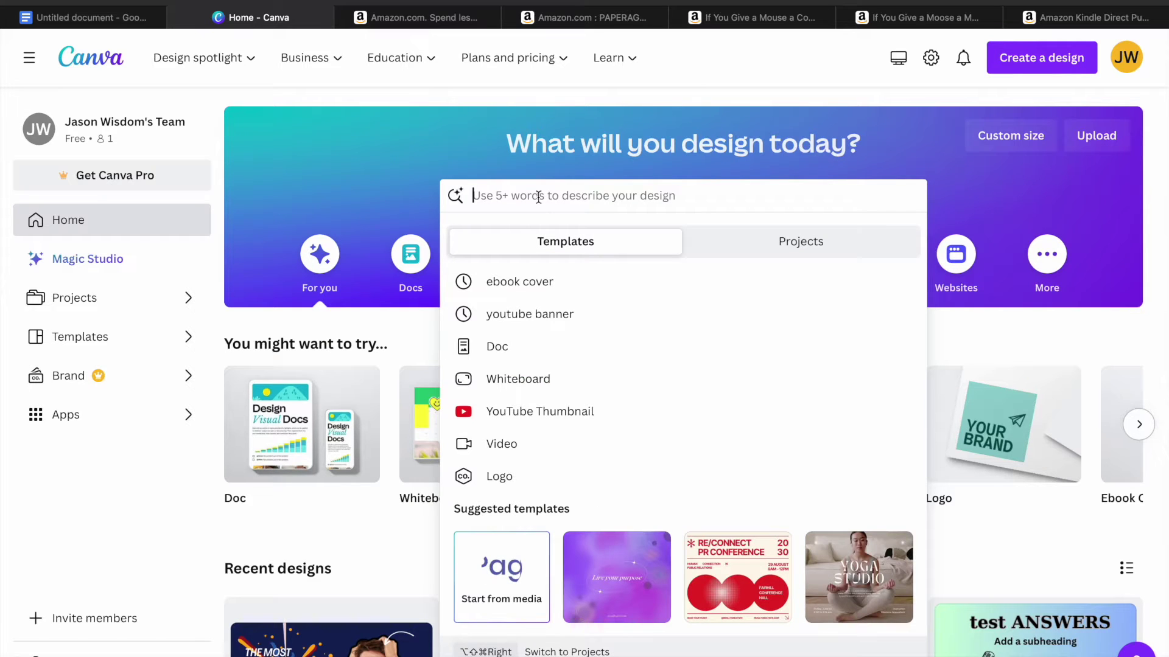
text(jour)
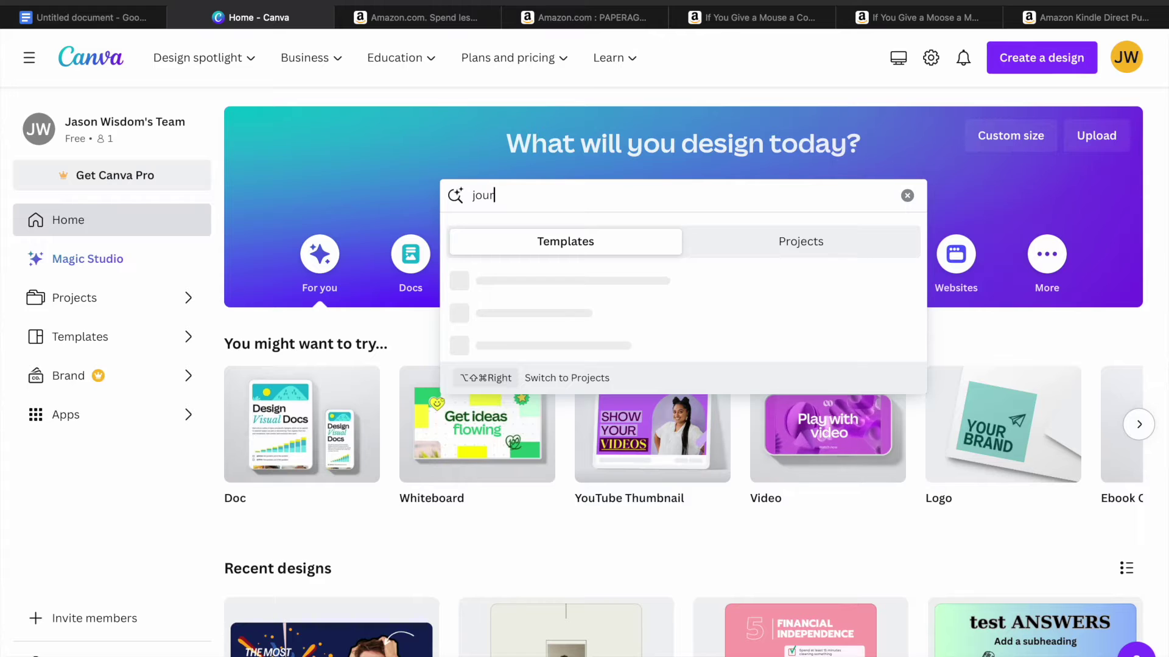
text(nal)
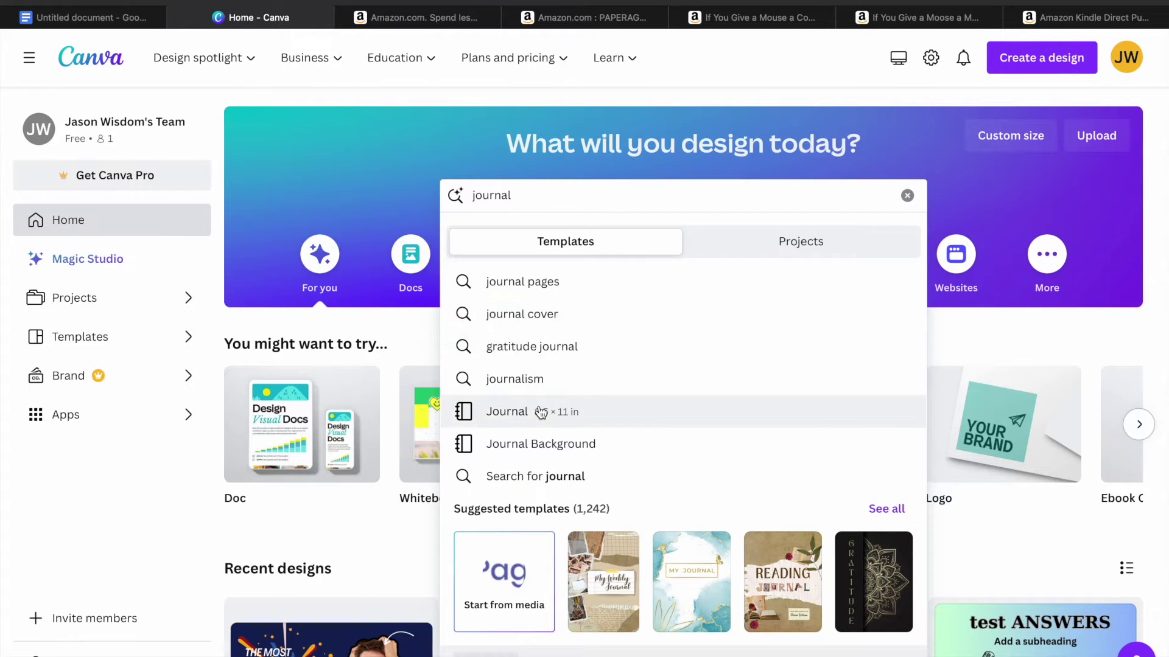
click(532, 420)
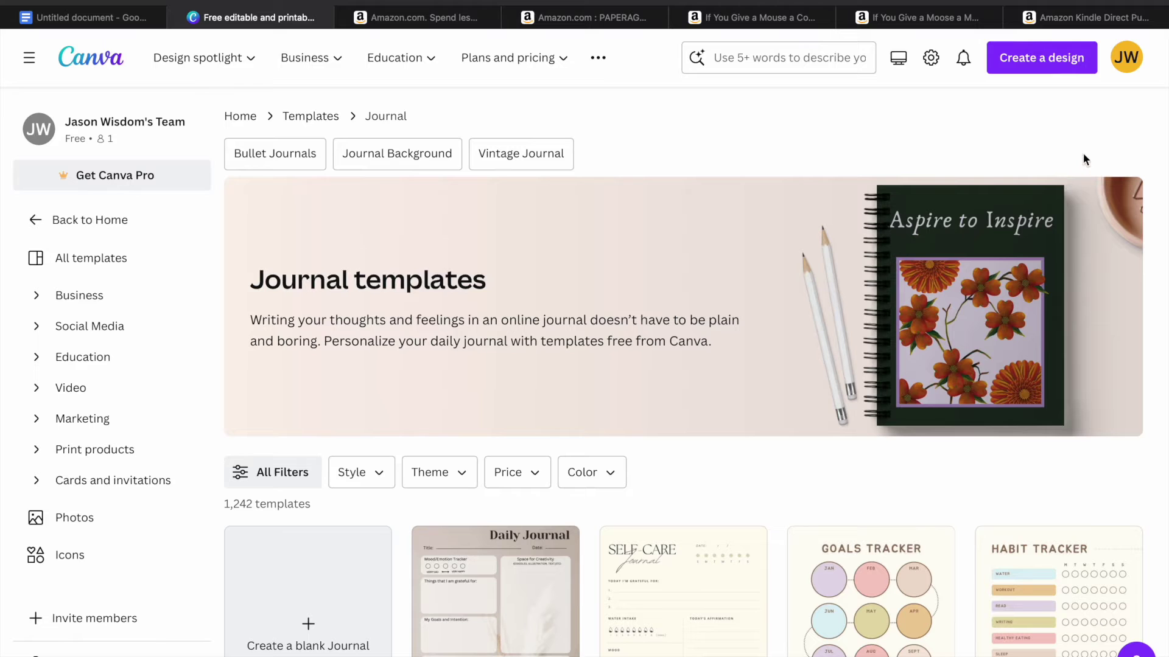
Browse the journal templates and open "Beige Minimalist Printable Daily Journal" for customizing
scroll(1083, 152, down, 6)
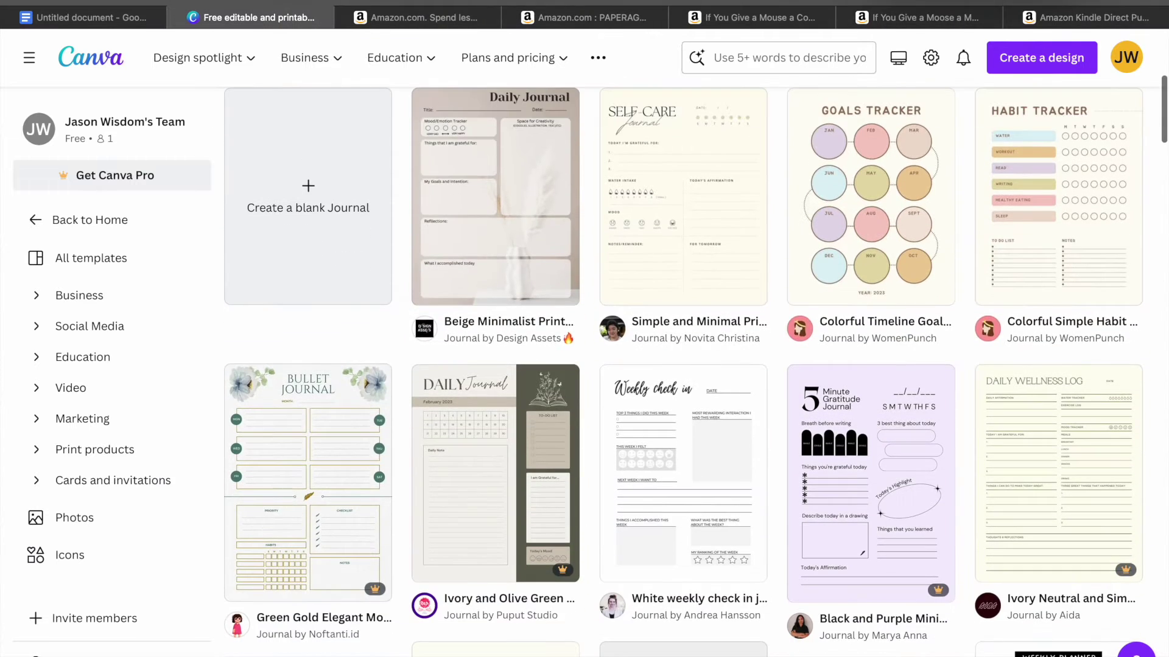
scroll(1082, 152, up, 3)
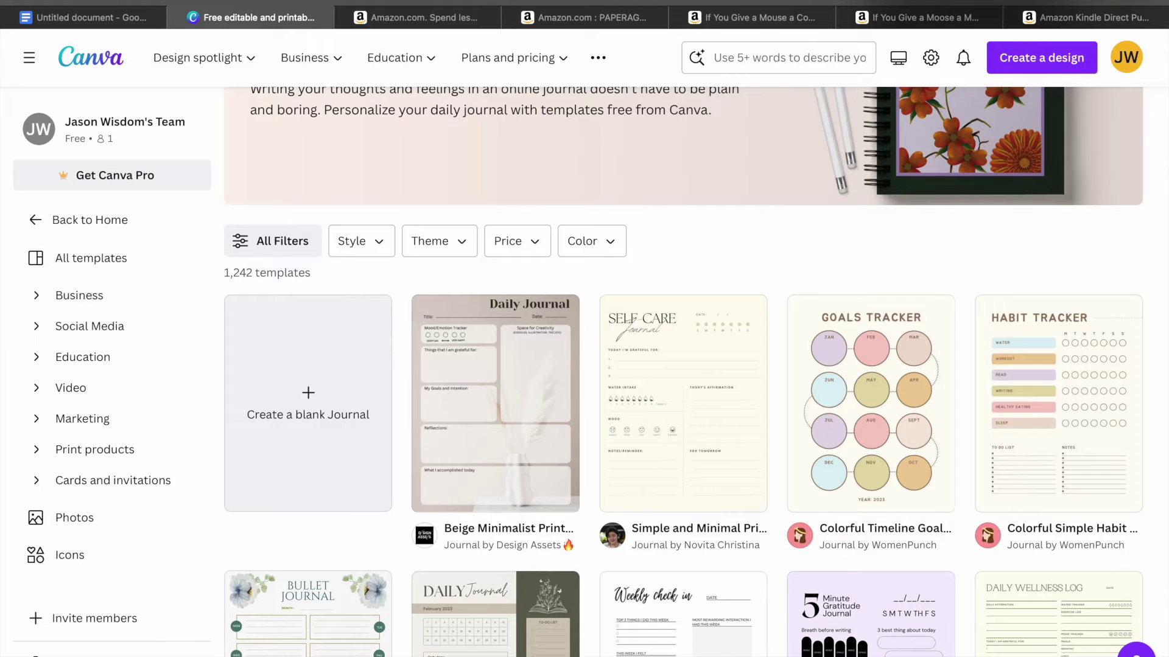
scroll(1083, 152, down, 3)
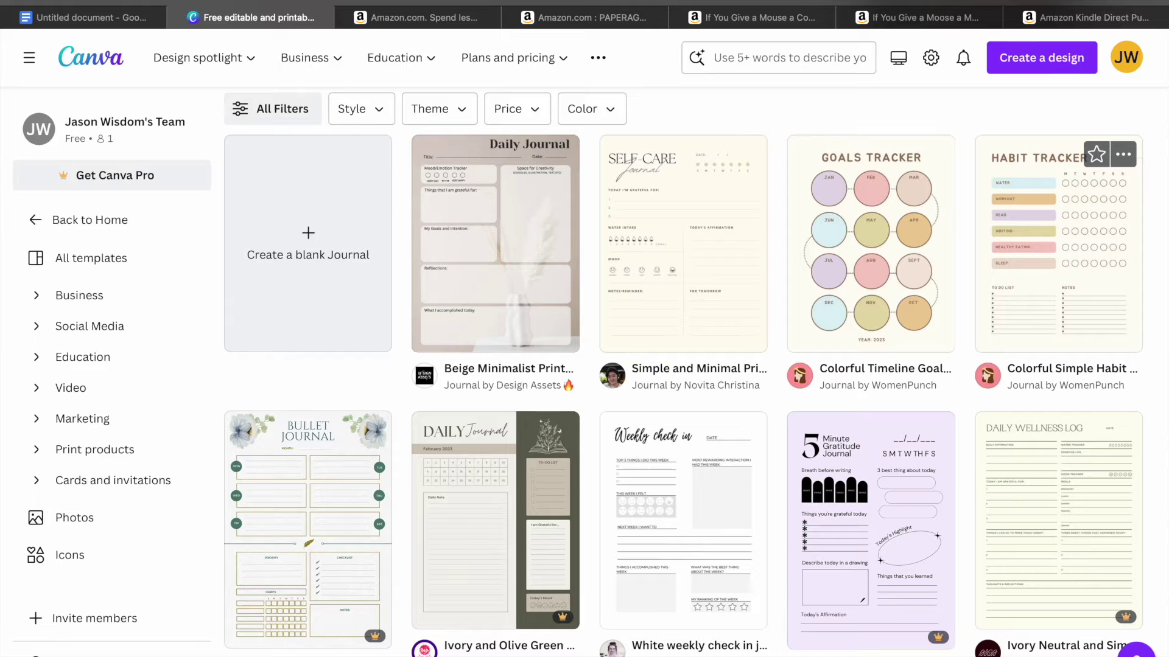
scroll(1083, 152, down, 3)
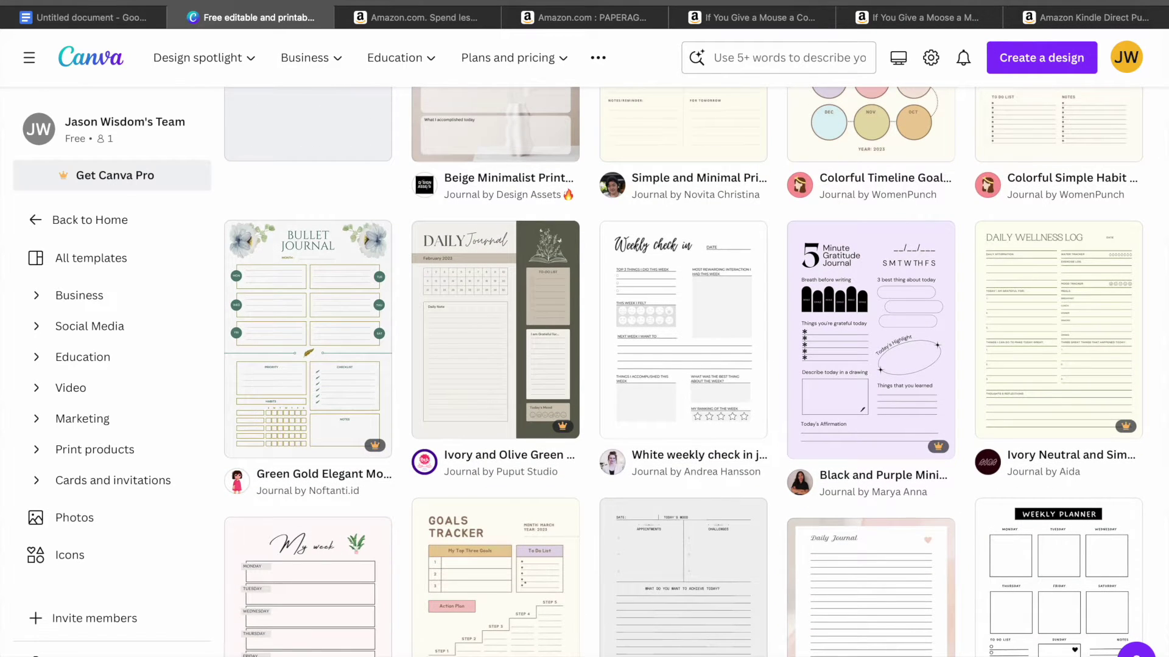
scroll(1083, 152, up, 3)
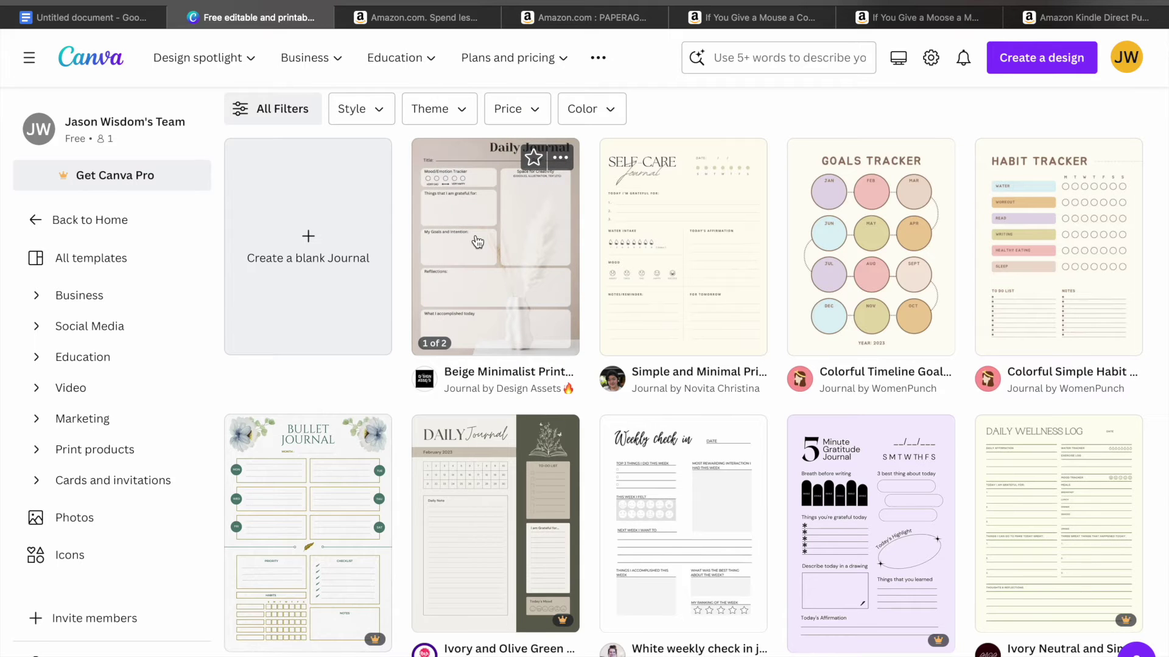
click(477, 242)
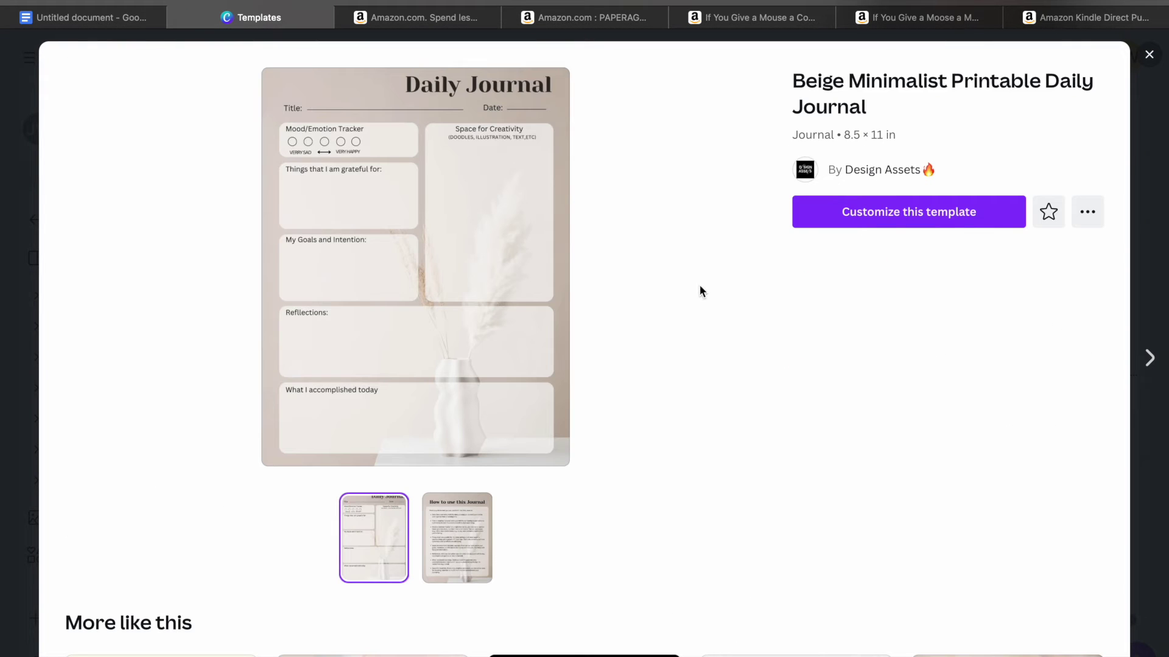
click(871, 220)
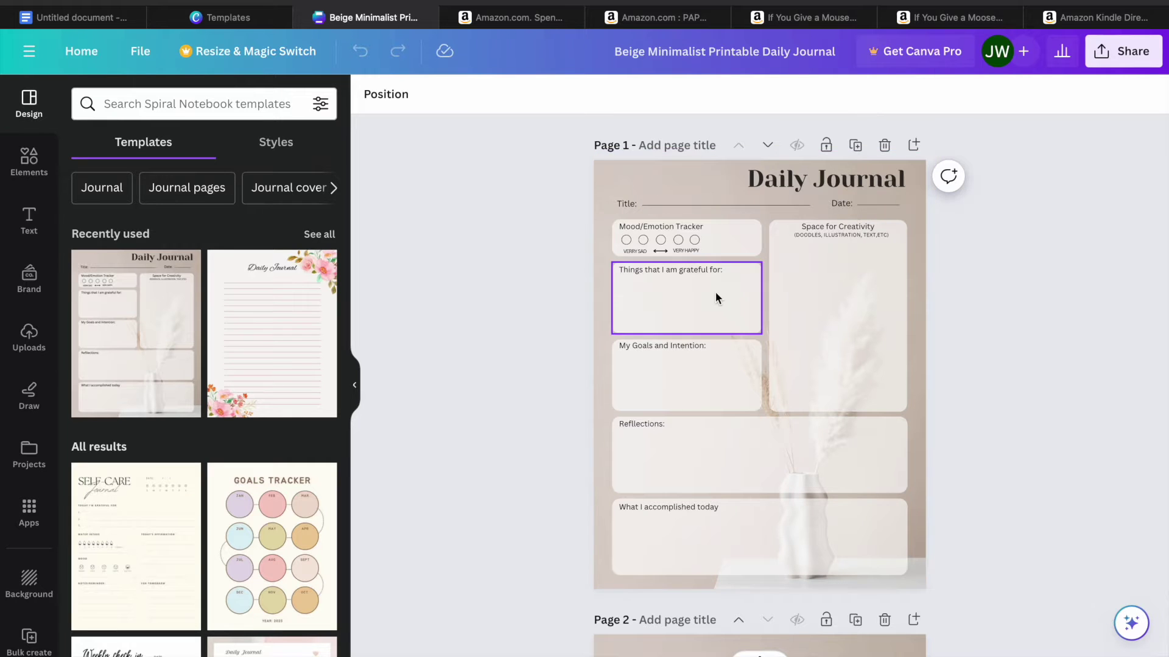
Inspect the editing options for page 1's background photo and the "Things that I am grateful for:" text
click(644, 175)
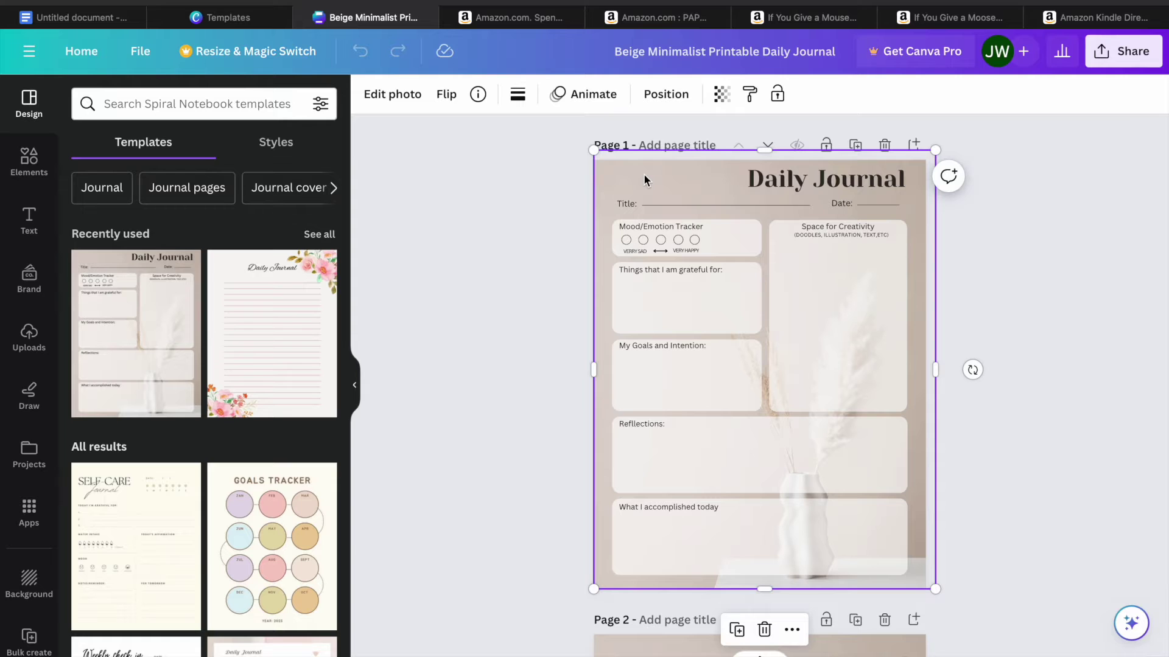
click(397, 97)
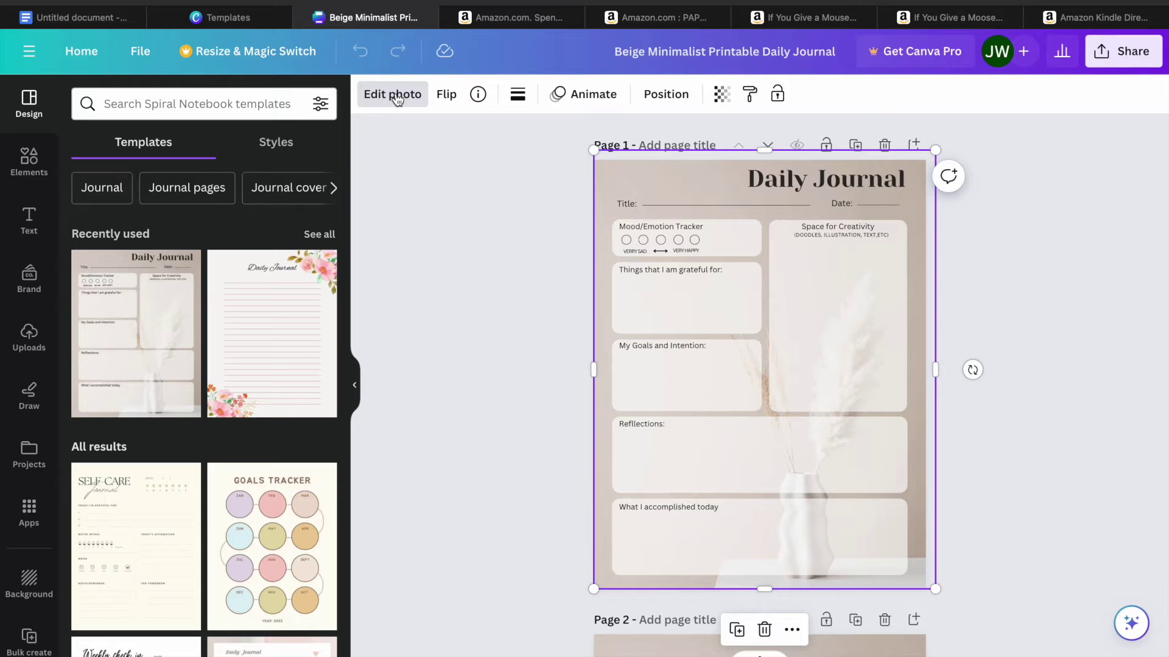
click(397, 98)
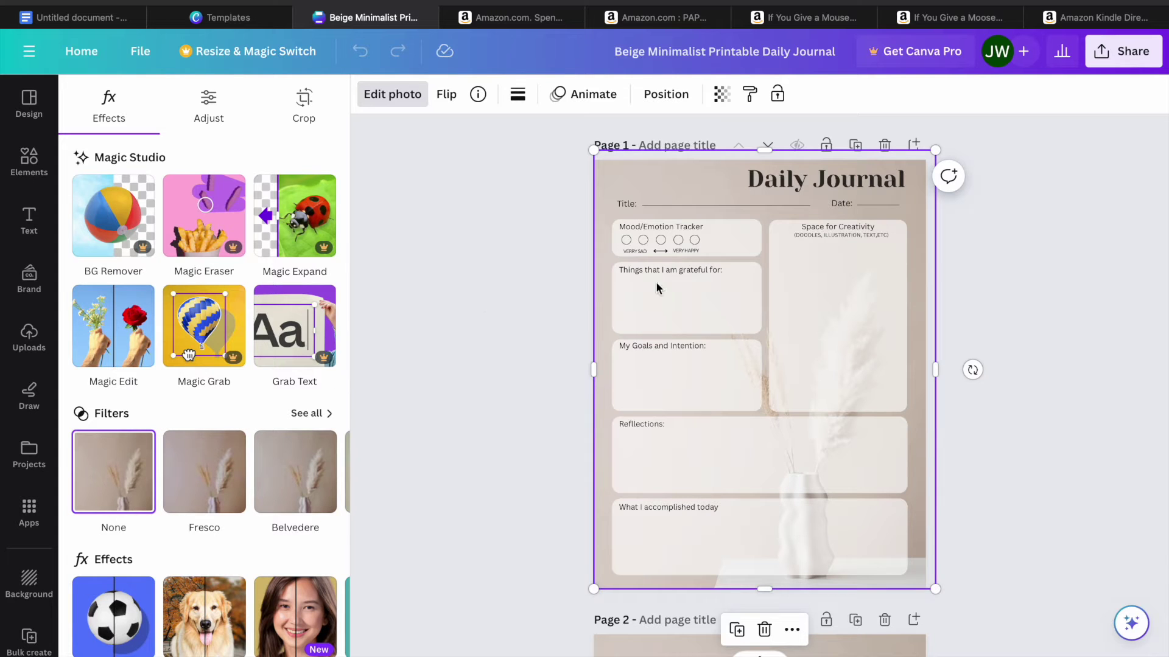
click(673, 270)
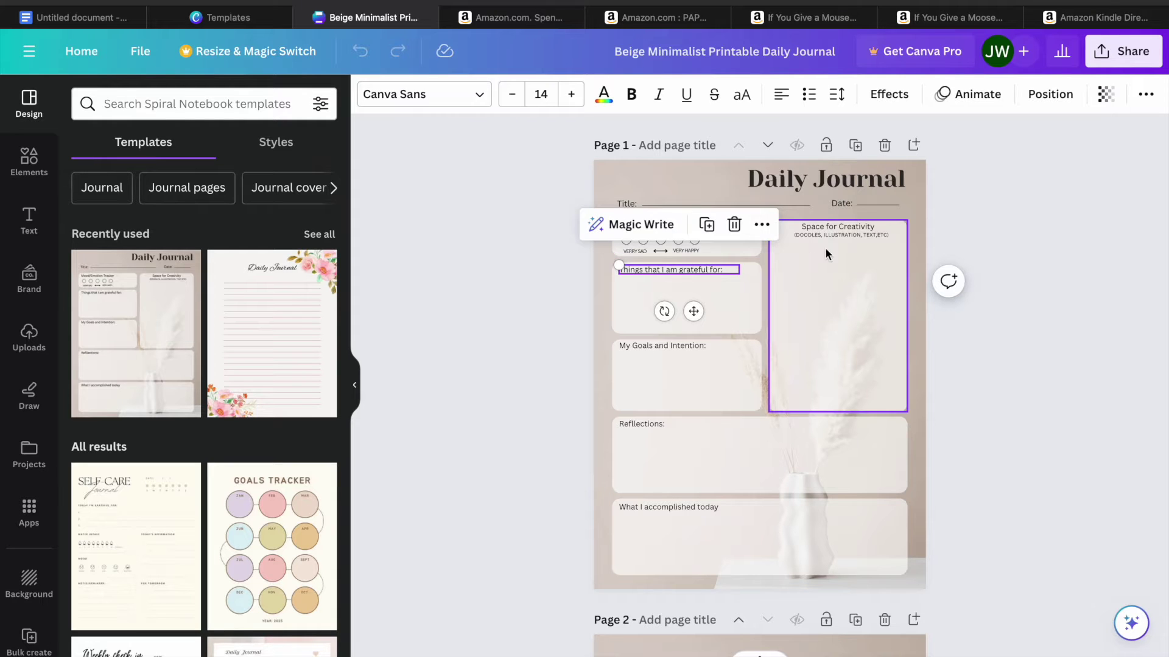
click(972, 374)
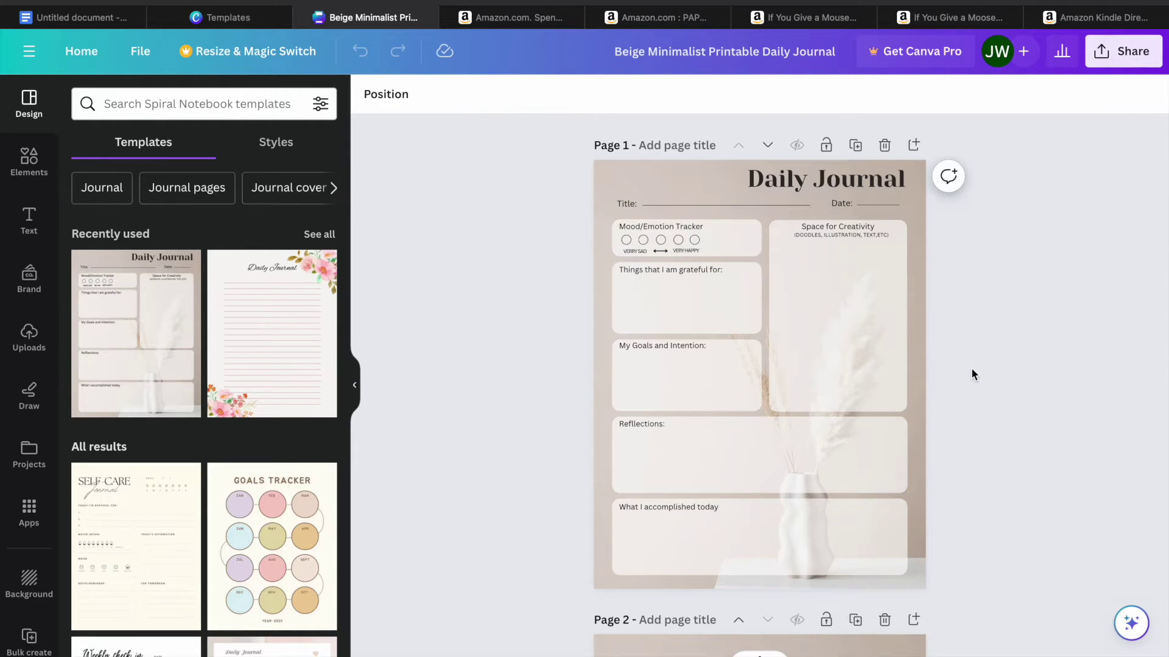
Add a third page after the journal guide and apply the "Pink and Green Pastel Simple Elegant Daily Journal Lined Page" template to it
scroll(972, 374, down, 5)
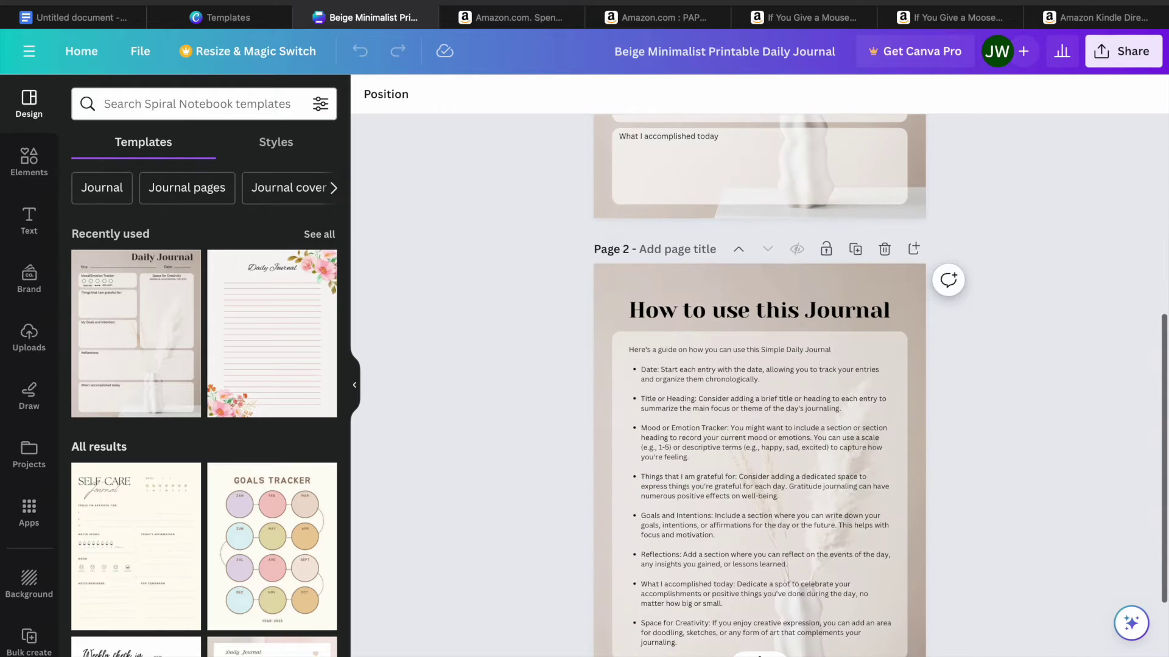
scroll(972, 374, up, 5)
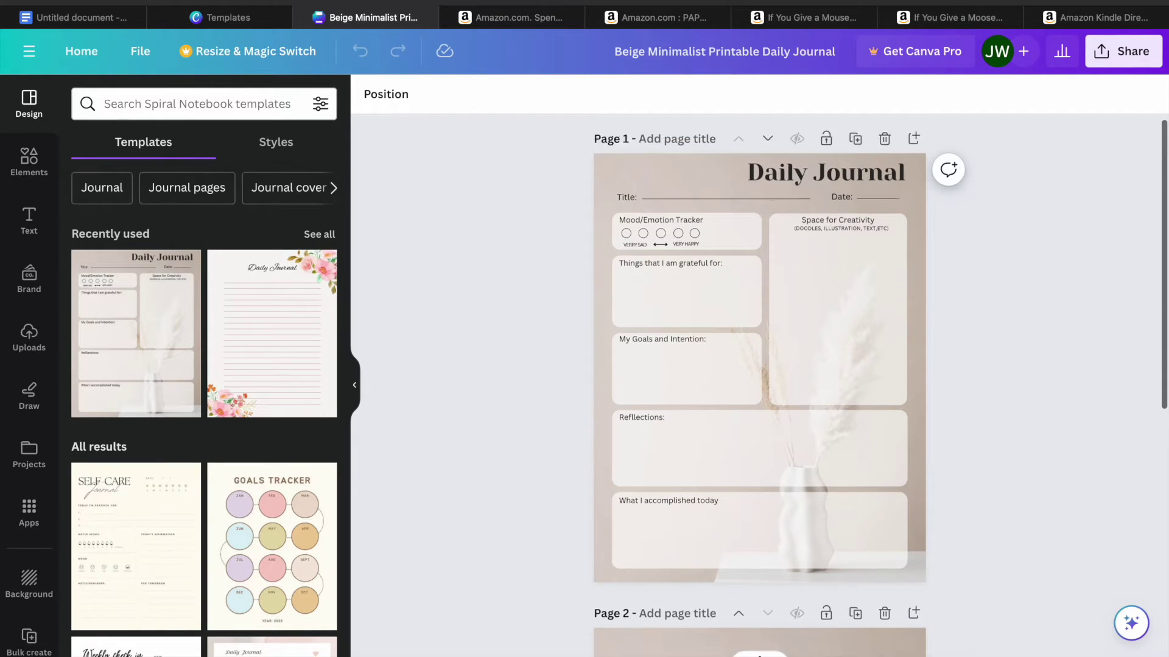
scroll(759, 385, down, 5)
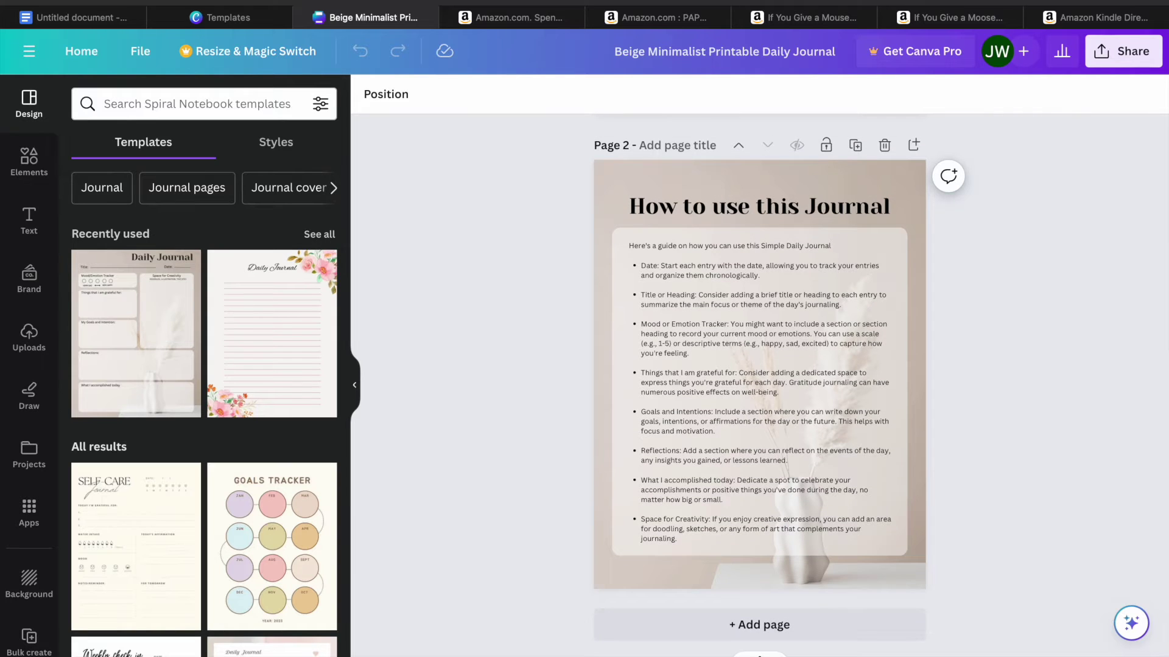
click(742, 622)
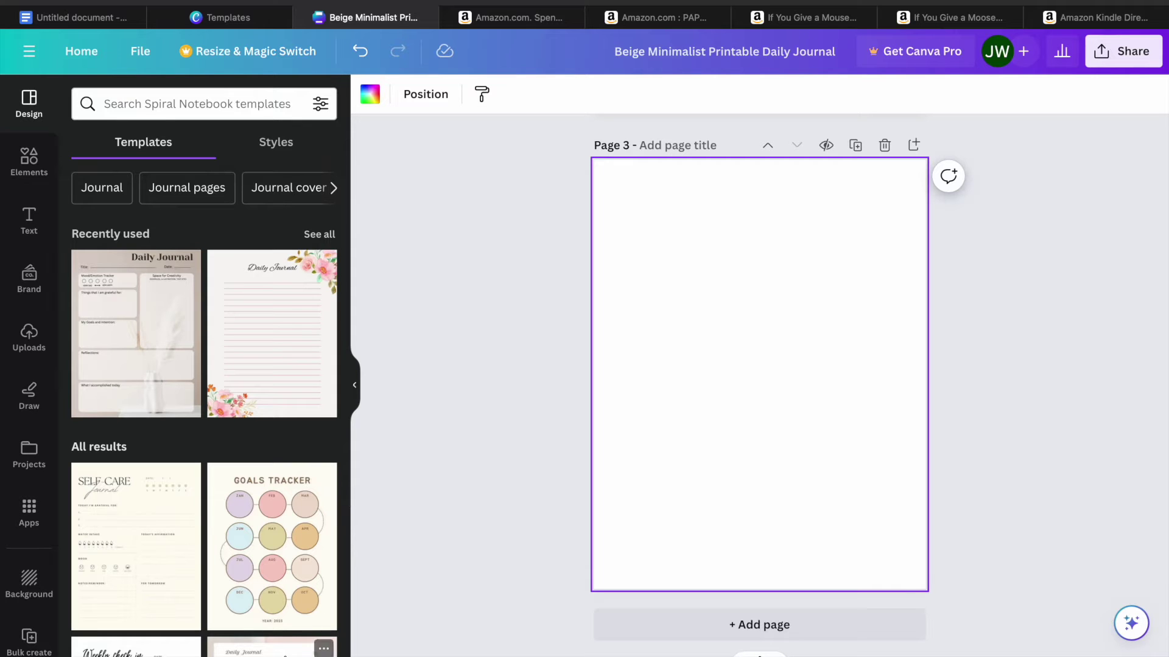
click(274, 648)
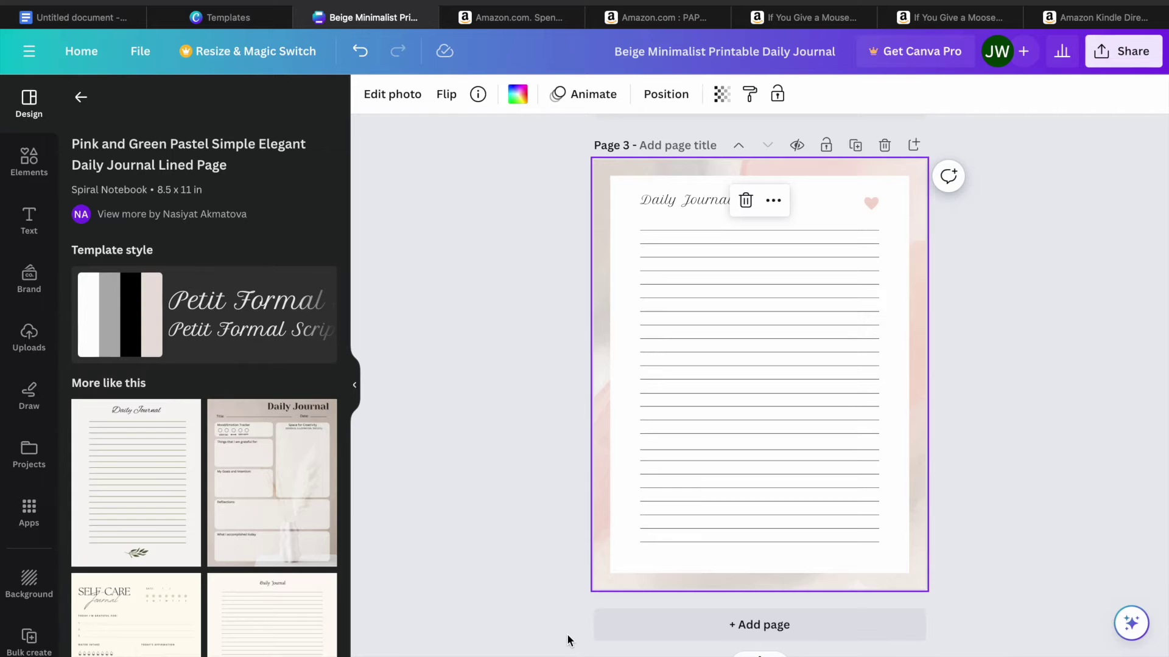
Duplicate the lined journal page, add a new page after the copy, and return to the full template list
click(856, 149)
click(689, 631)
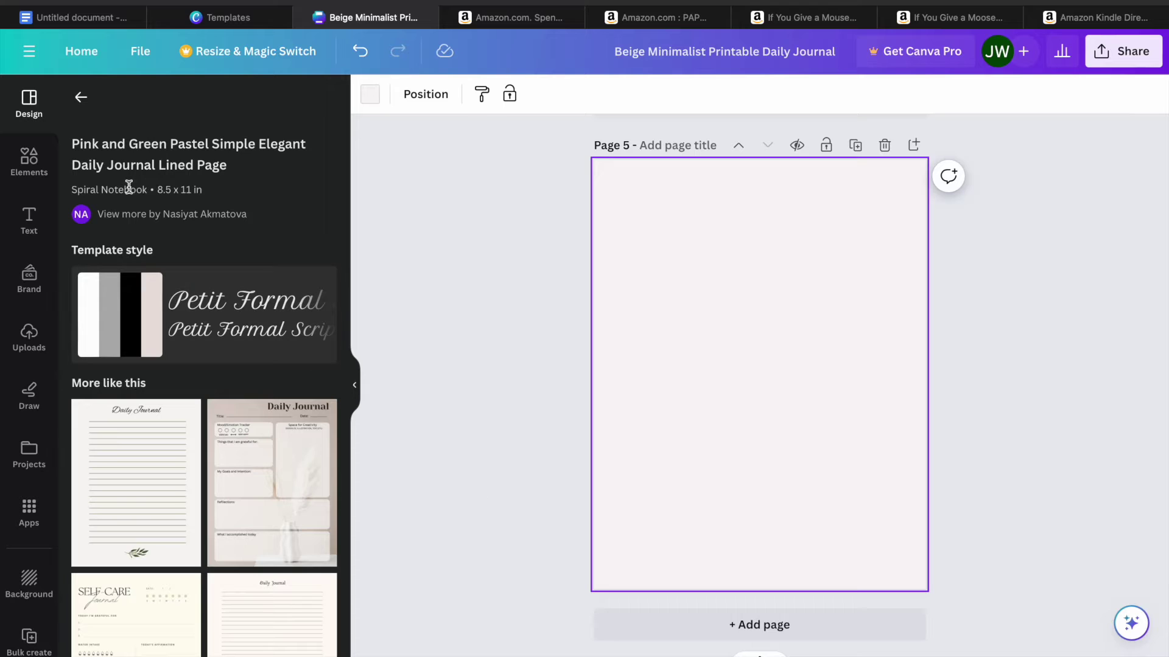
click(81, 98)
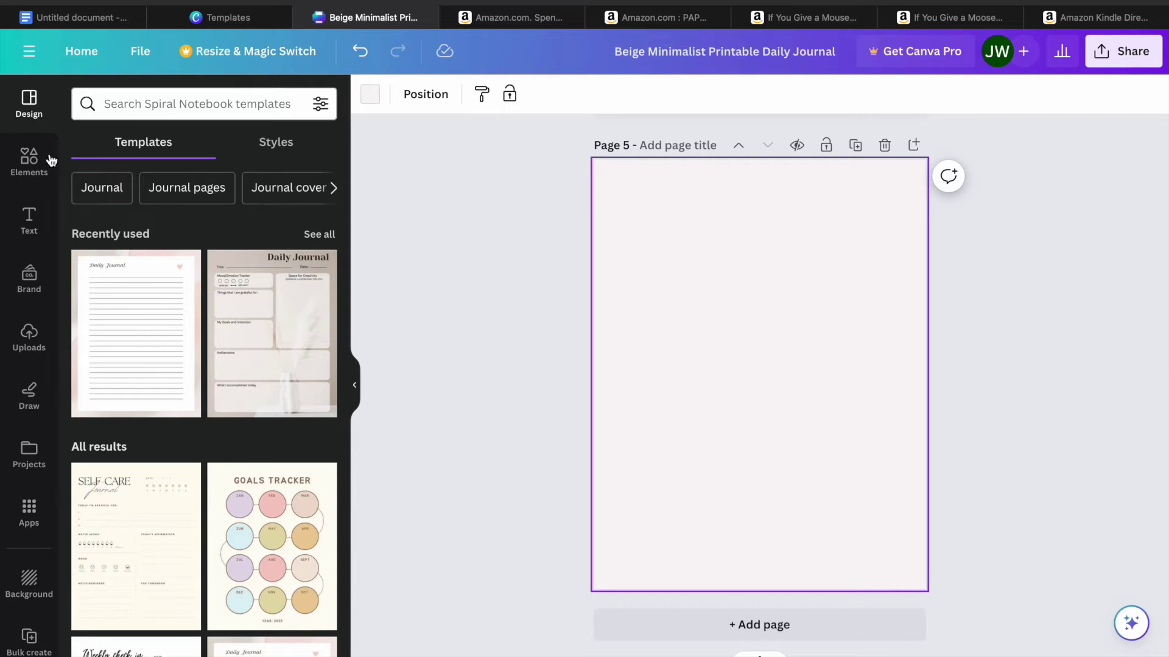
Search the templates for "journal book cover" and apply the black-and-cream floral "My Book Journal" cover to page 5
click(125, 104)
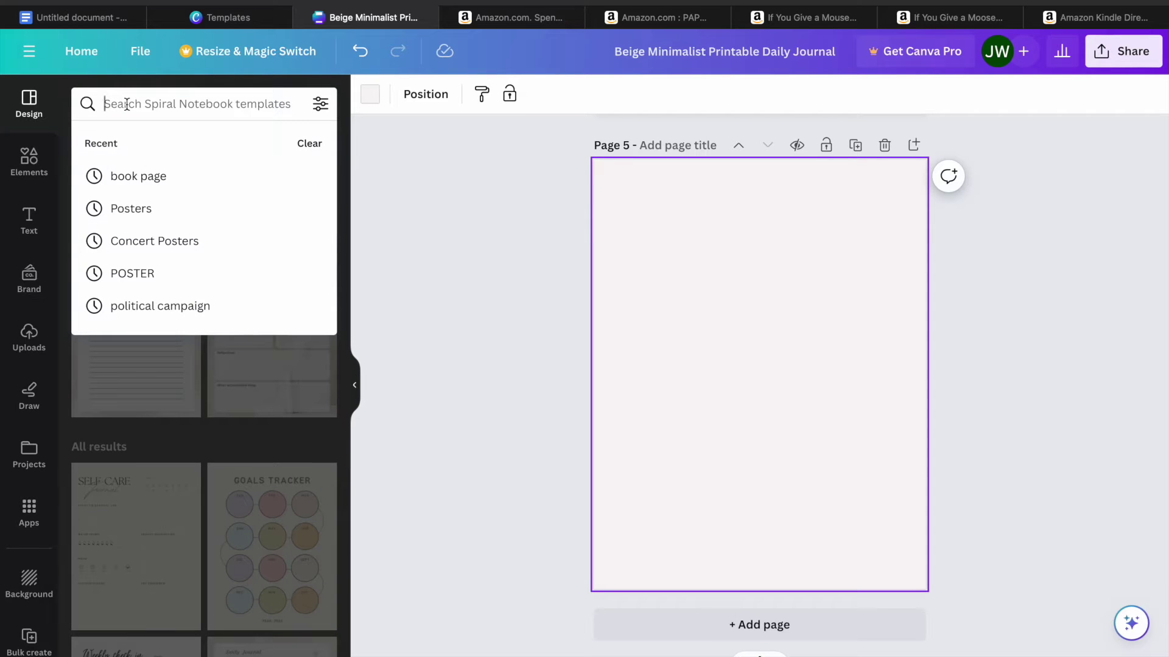
text(jour)
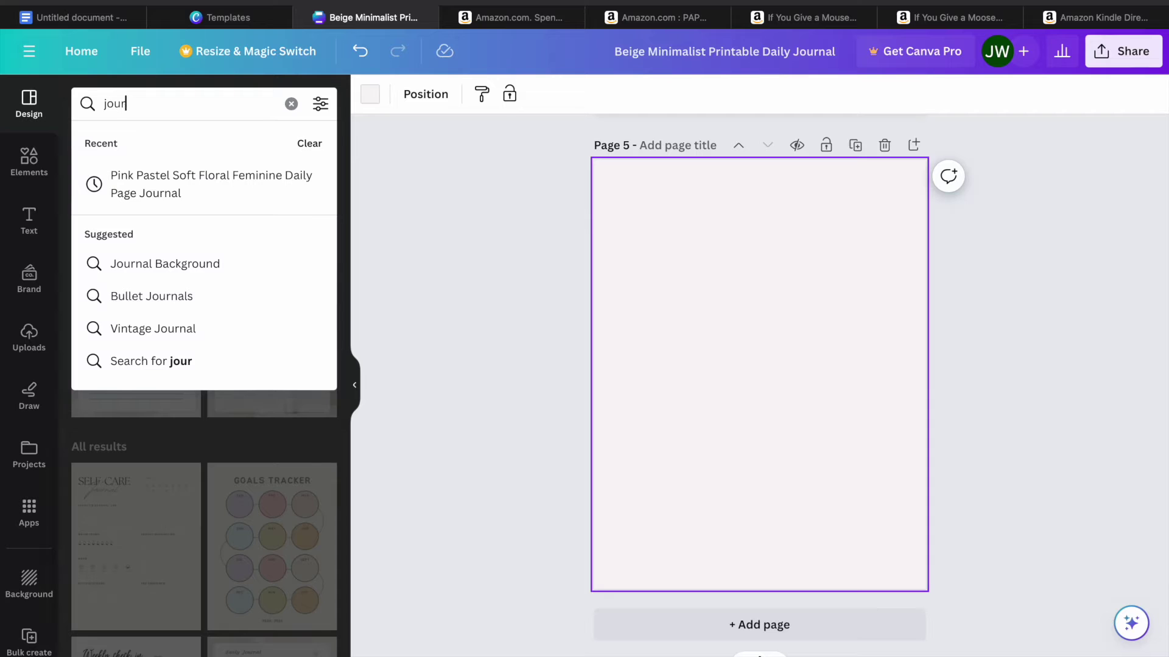
text(na)
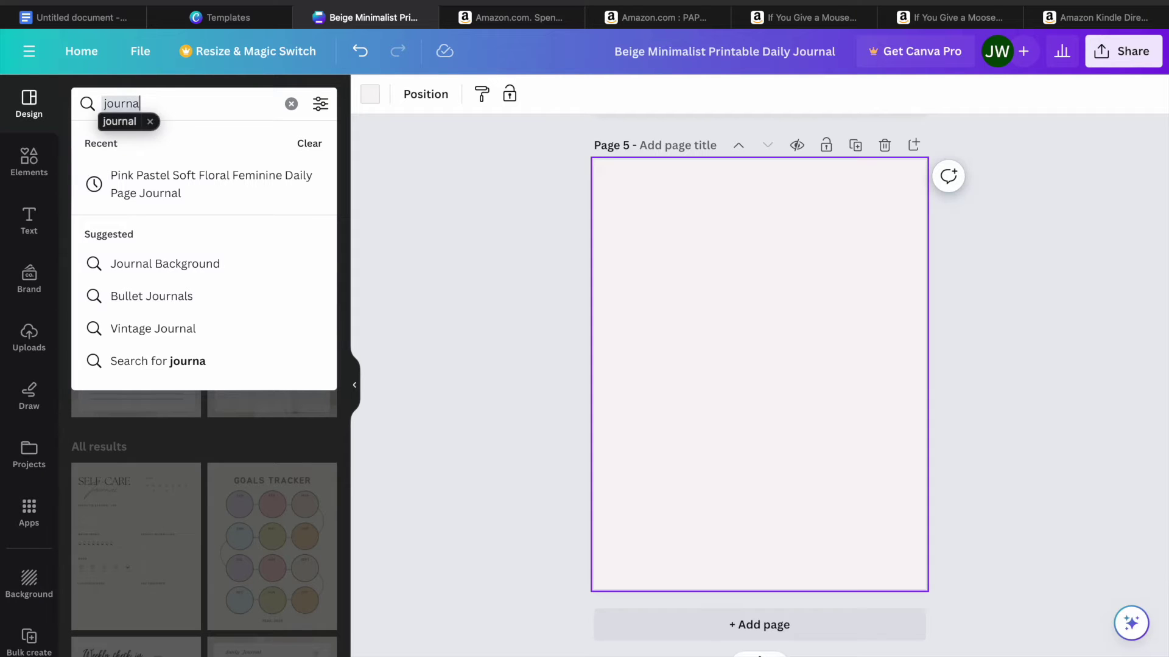
text(l c)
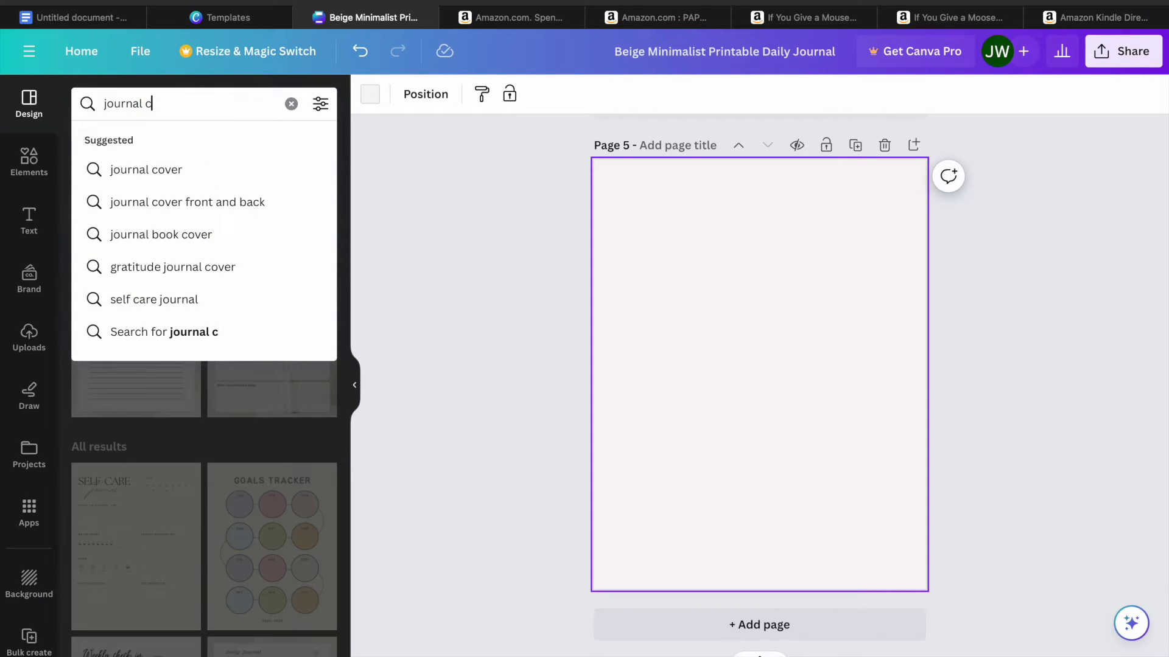
click(146, 235)
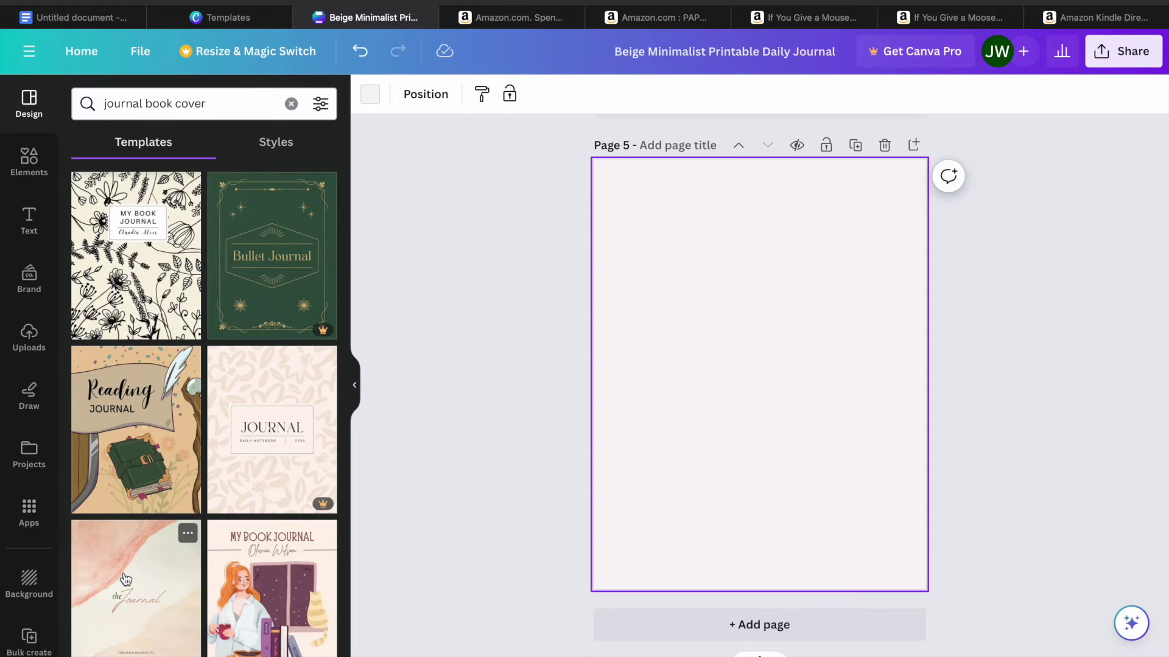
click(129, 286)
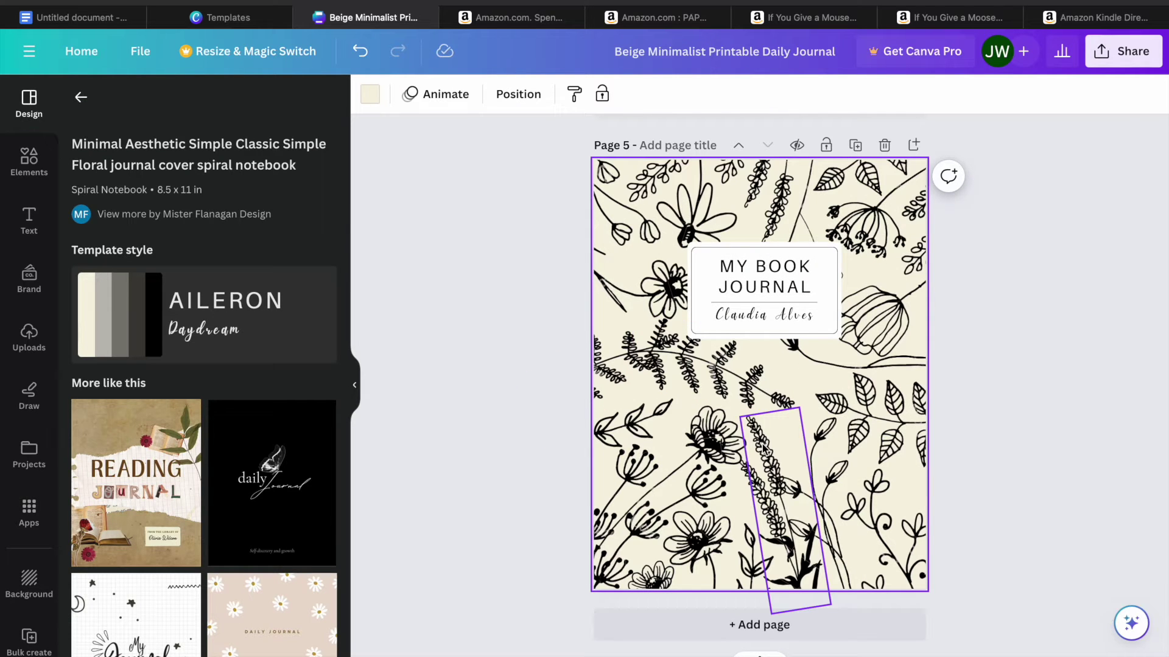
Replace the name under the cover title with "Simple Answers" and deselect the text
click(777, 318)
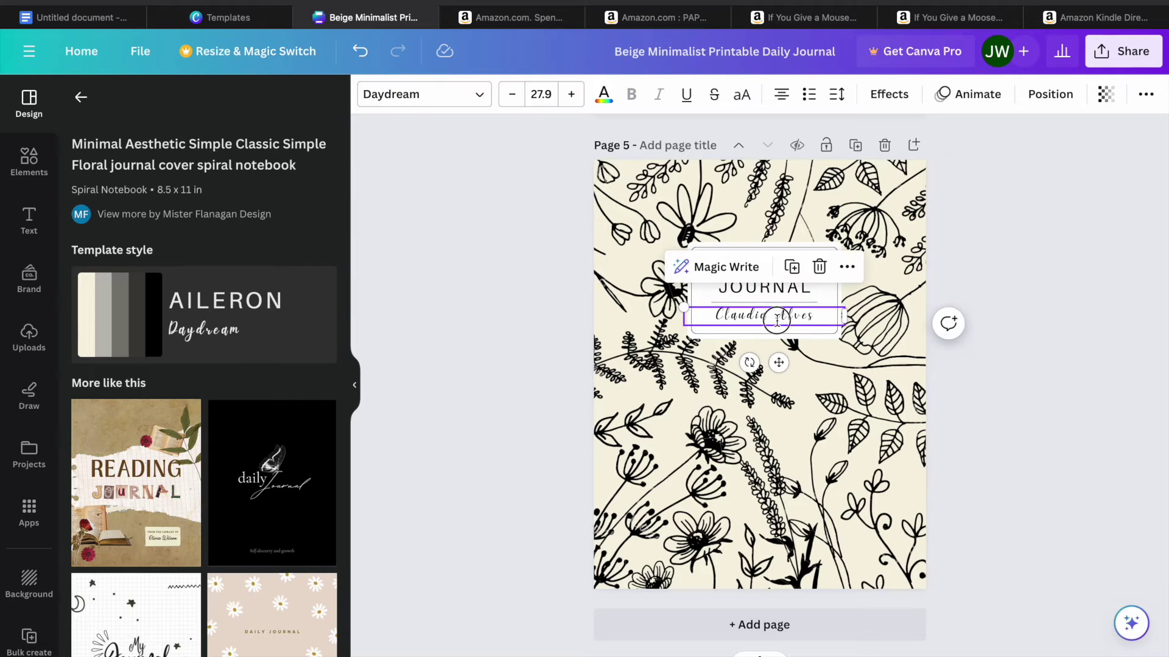
double_click(820, 327)
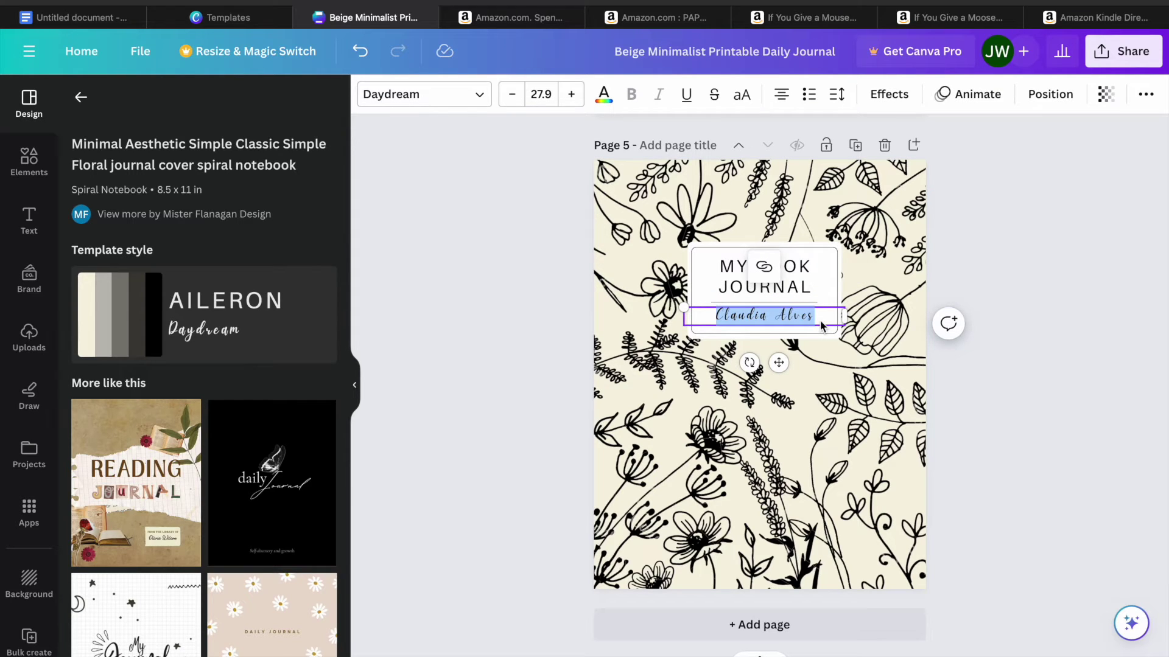
text(S)
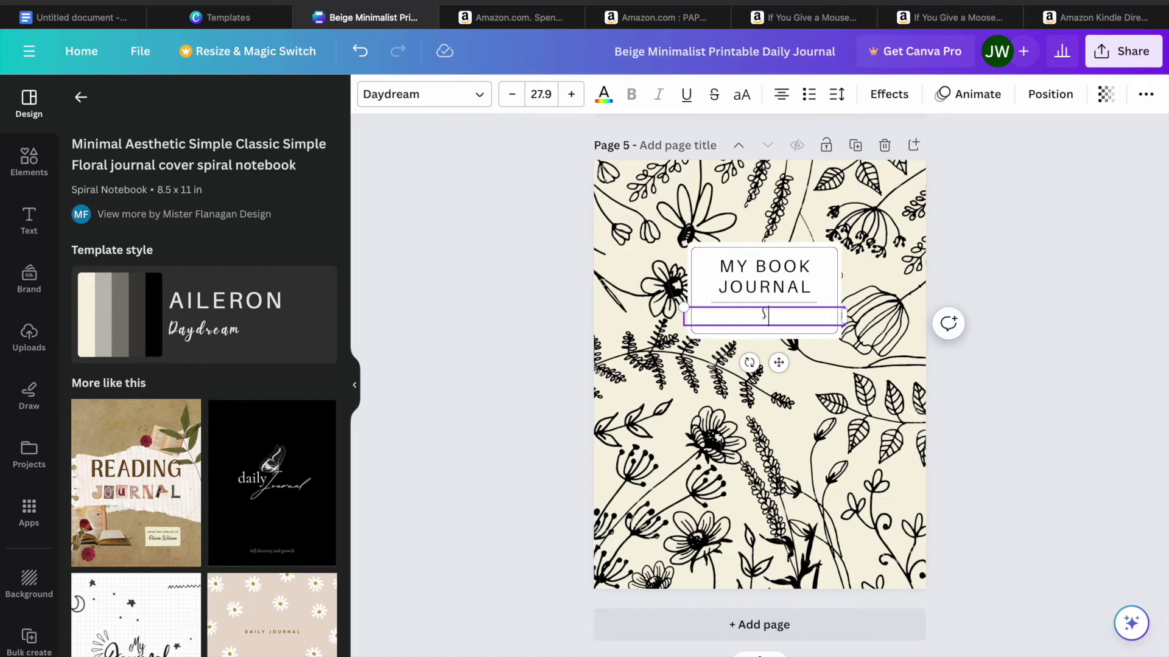
text(imple Answers)
click(1054, 234)
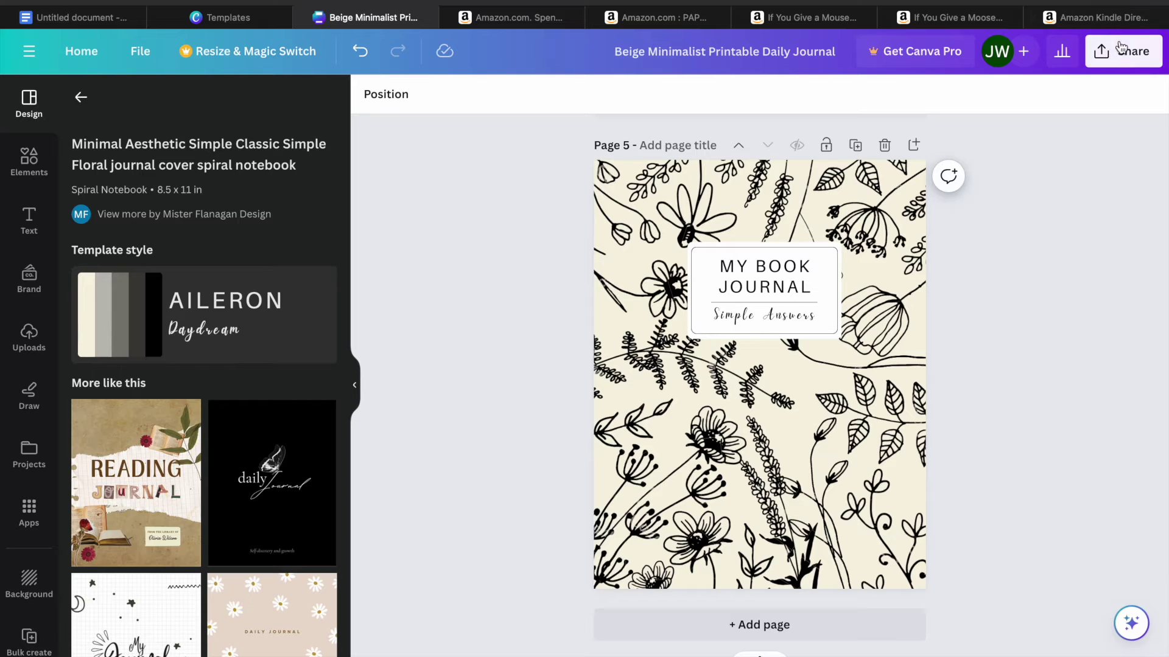
Open the design's download settings and choose PDF Print as the file type
click(1116, 60)
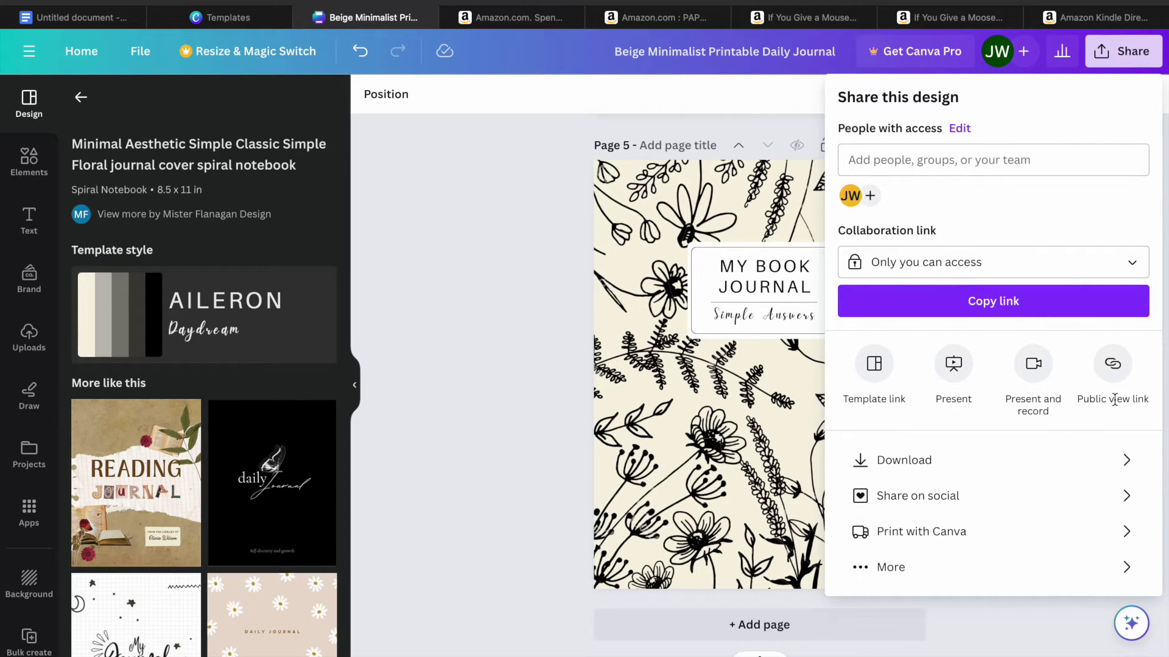
click(1002, 462)
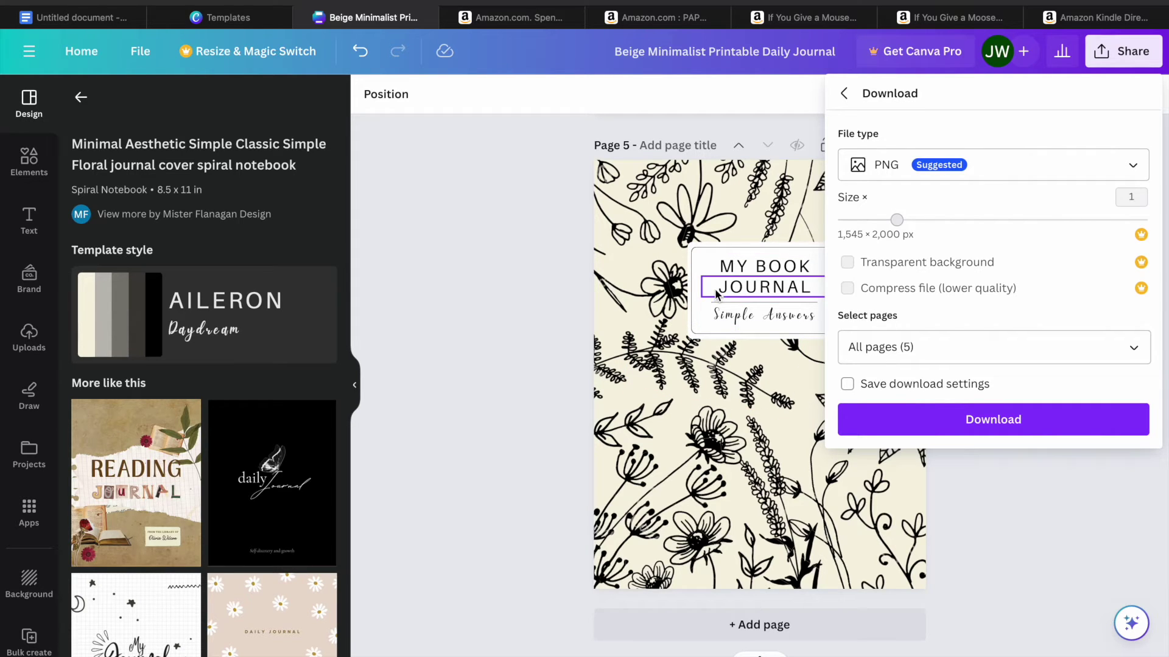
click(1018, 171)
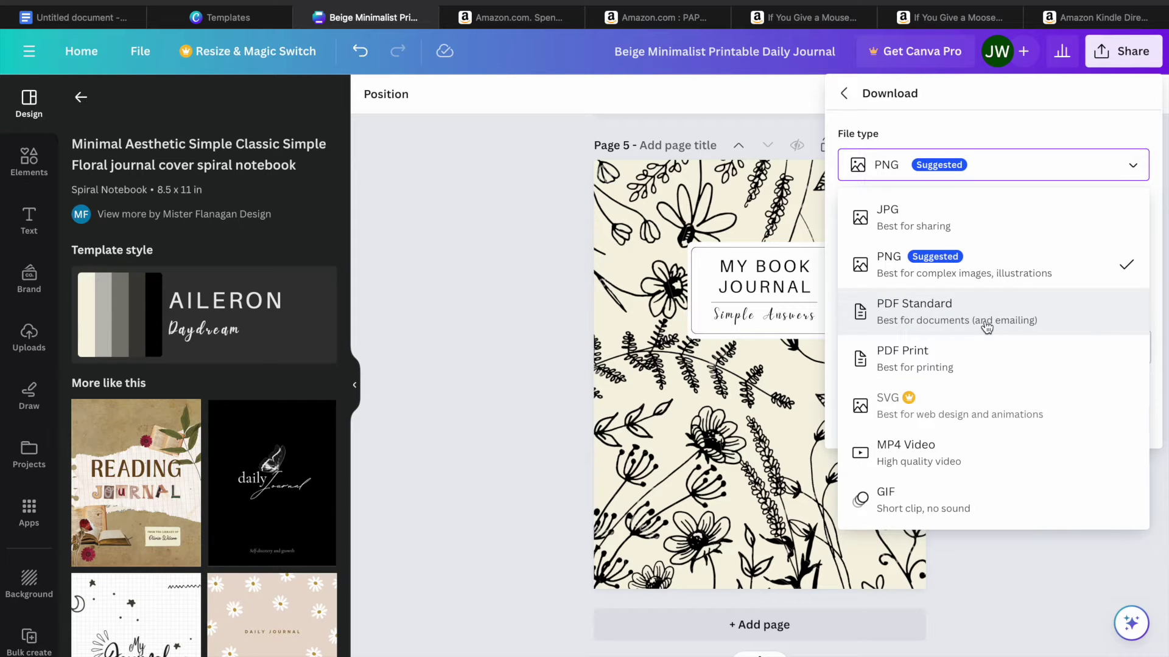
click(962, 367)
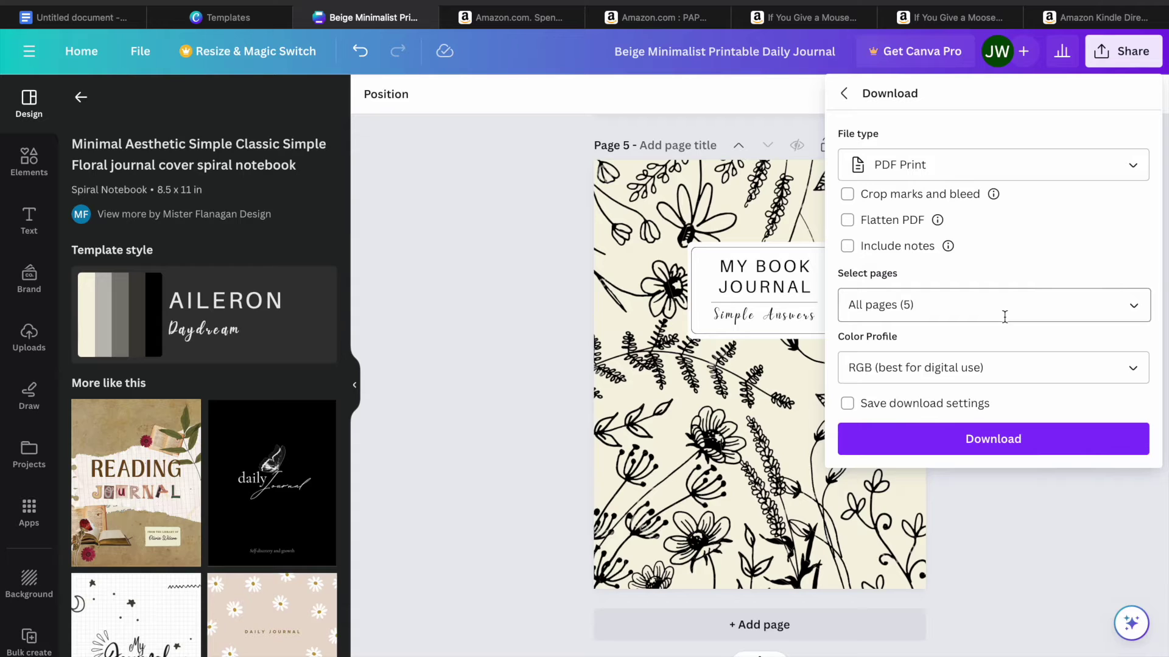
Limit the download to page 5, the journal cover, instead of all pages
click(1134, 310)
click(1134, 311)
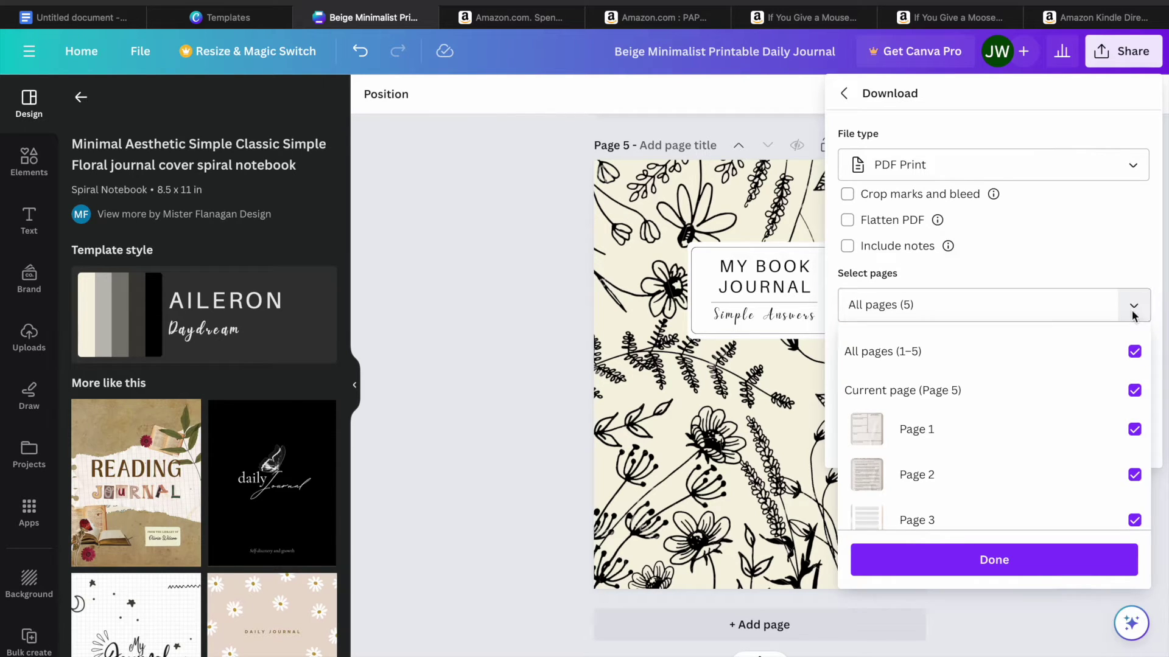
click(1134, 354)
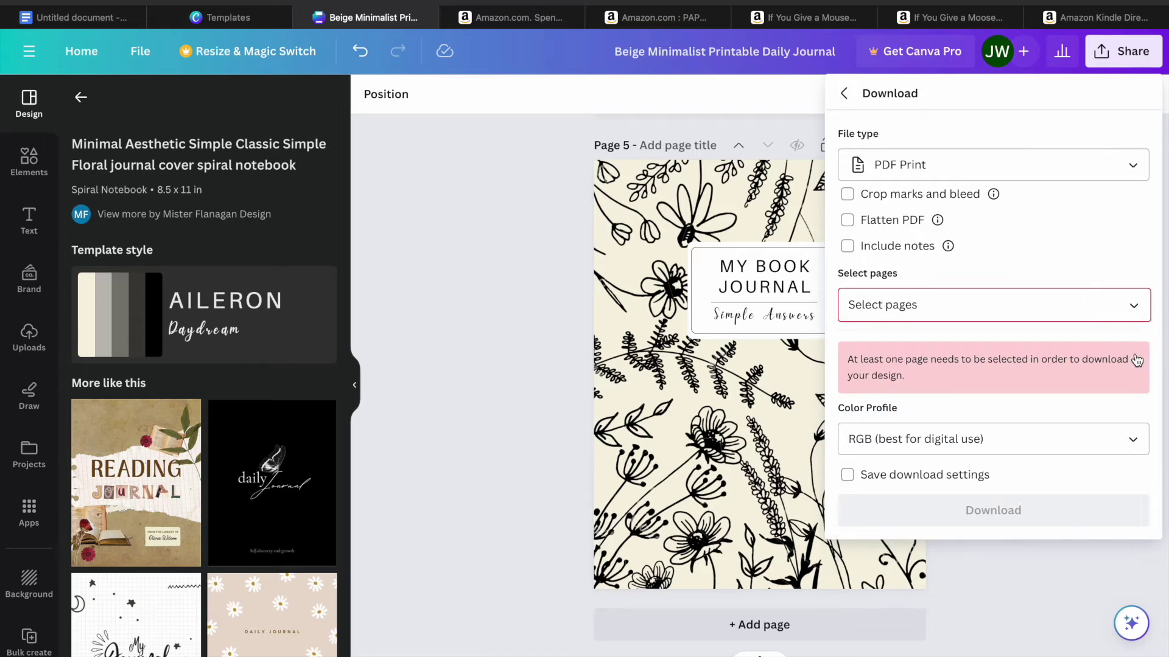
click(1108, 301)
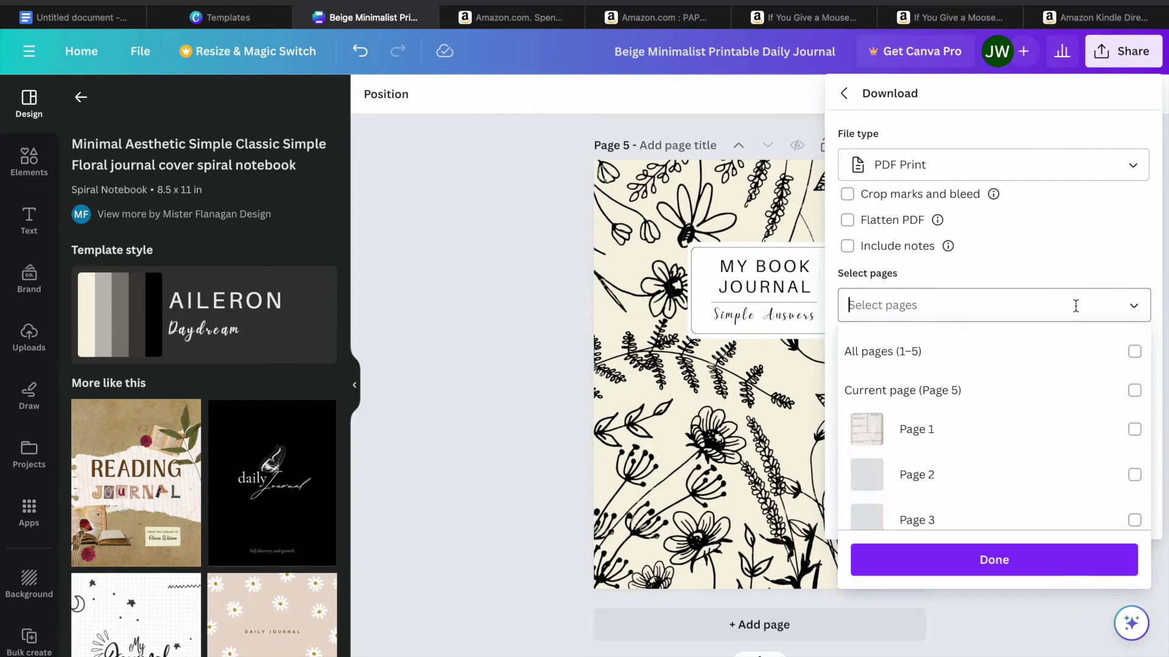
text(5)
click(1135, 390)
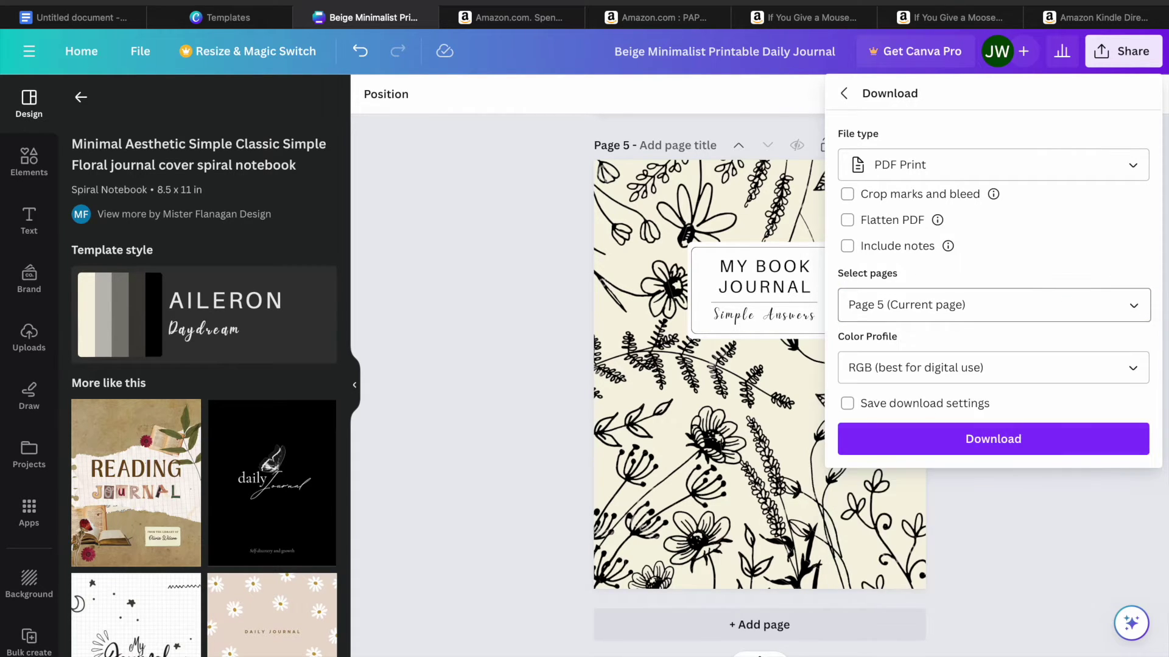
click(991, 436)
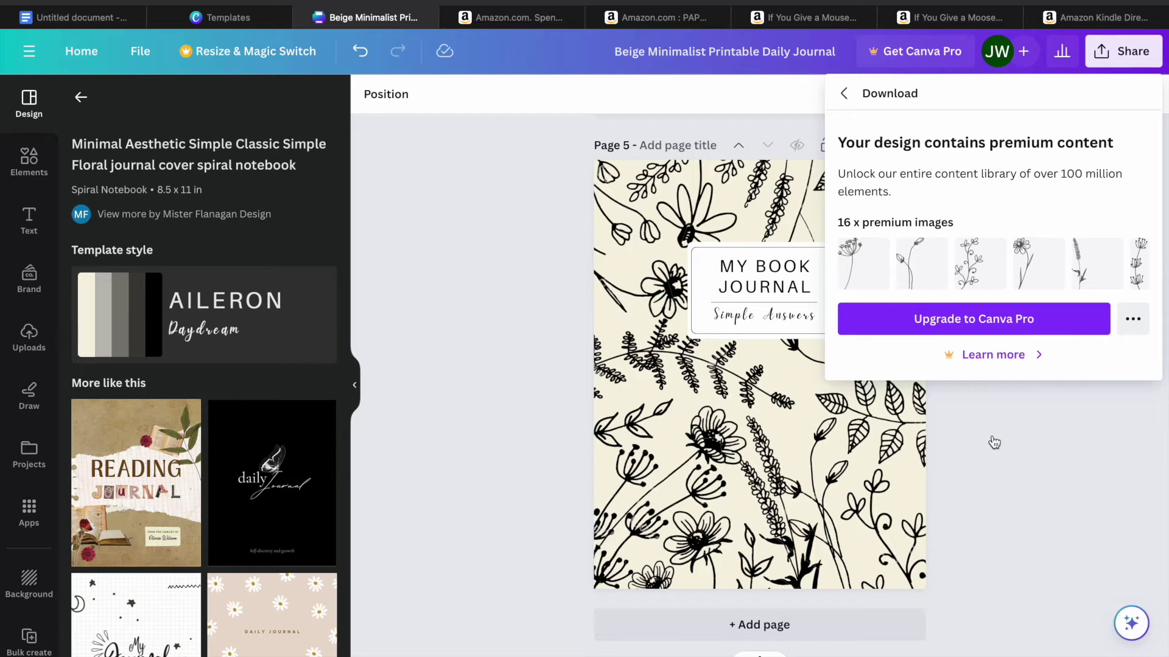
click(1135, 330)
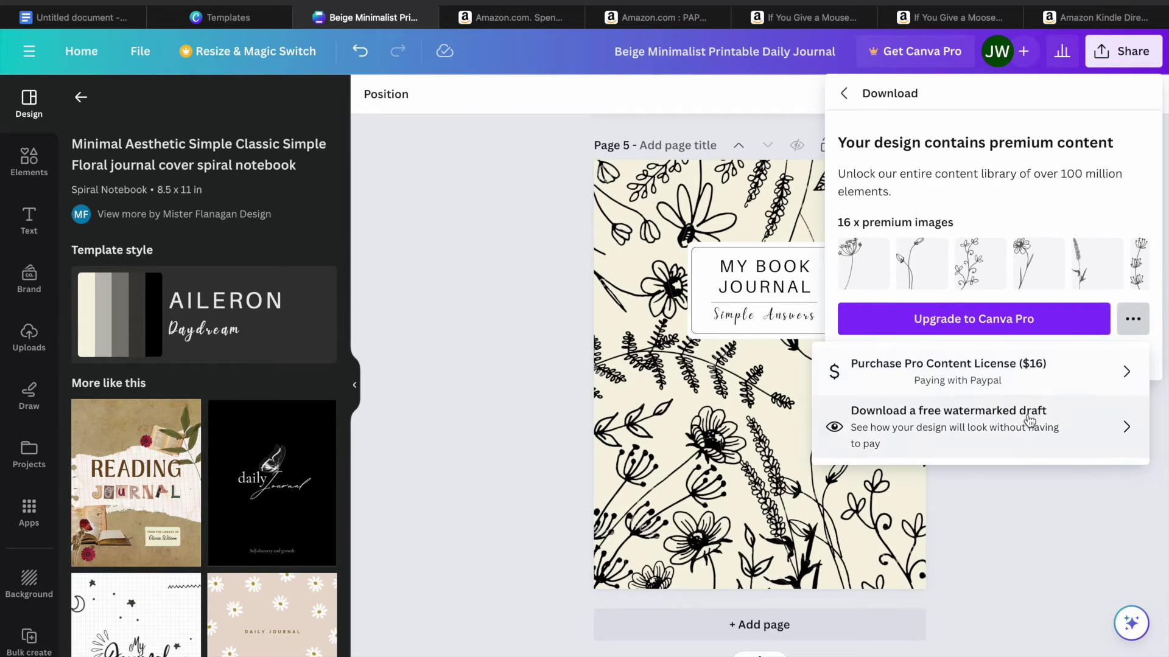
click(1027, 424)
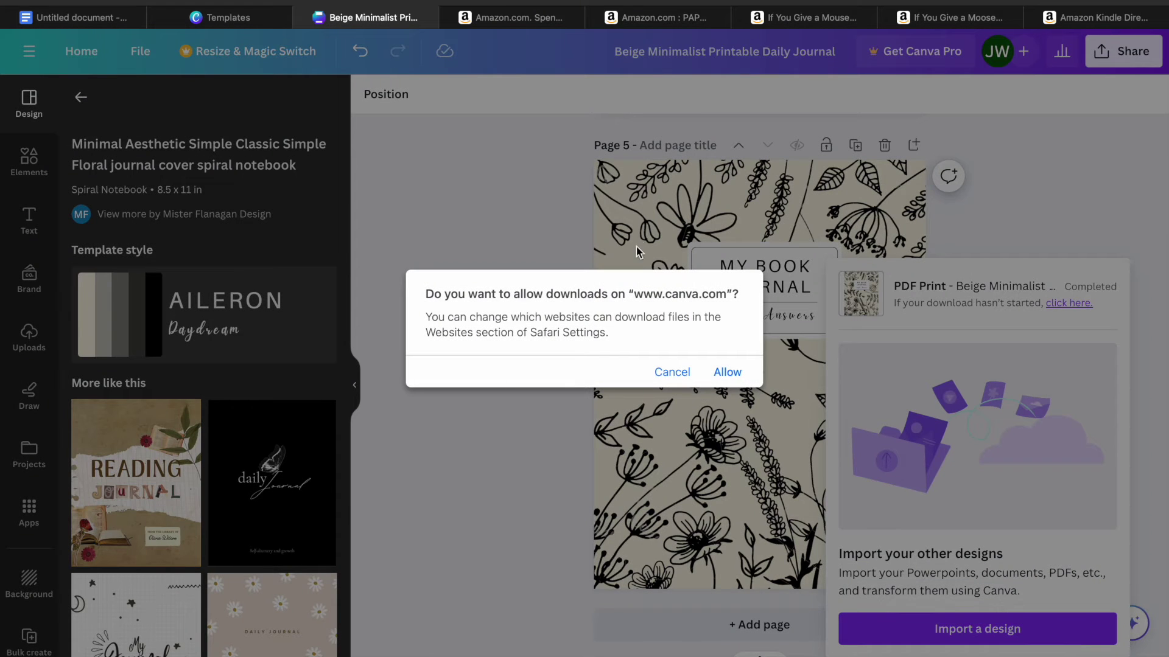
click(724, 374)
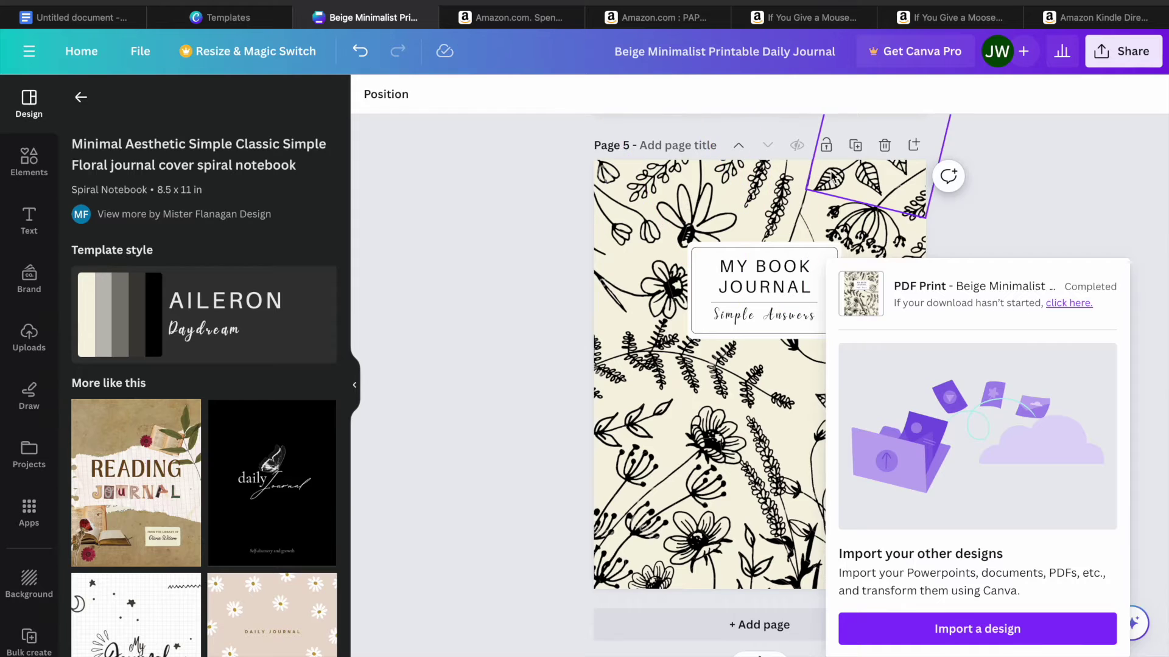
Switch to Amazon Kindle Direct Publishing, review the bookshelf and creation options, and start a new Kindle eBook
click(1059, 19)
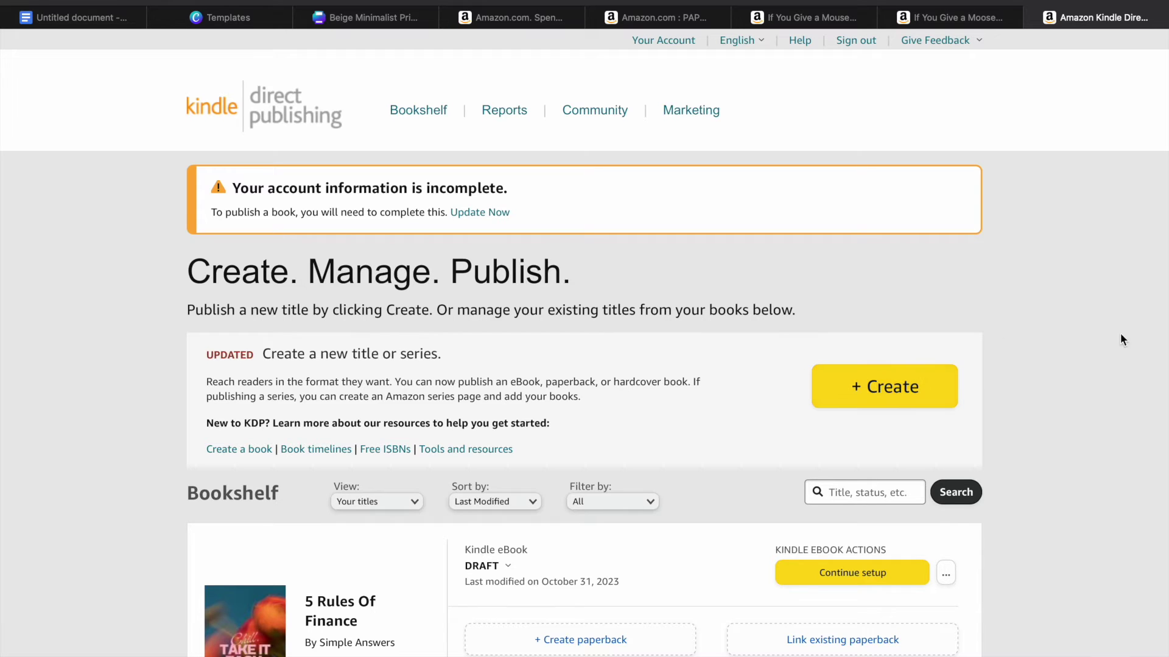
scroll(1120, 335, down, 5)
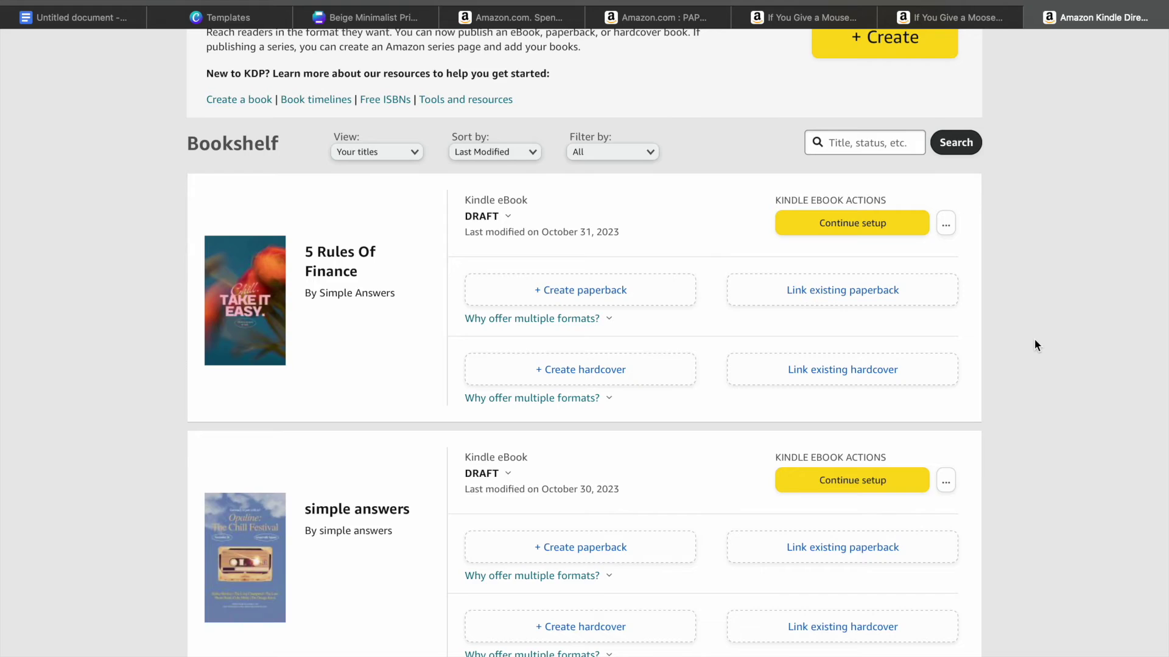
scroll(1035, 339, up, 6)
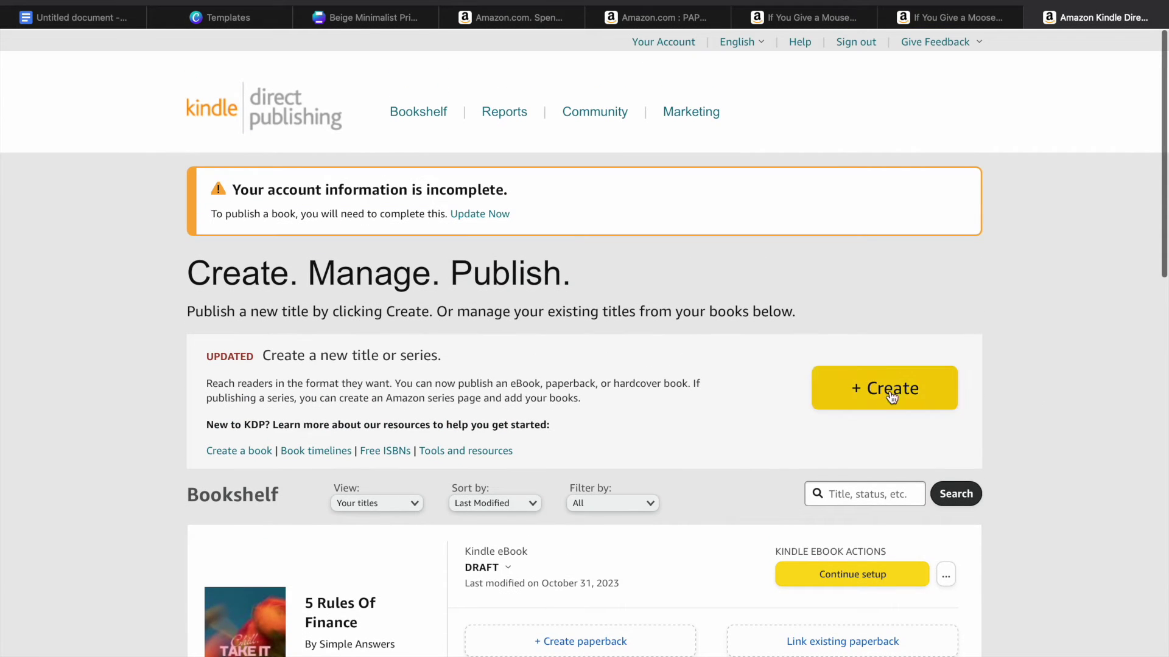
click(901, 389)
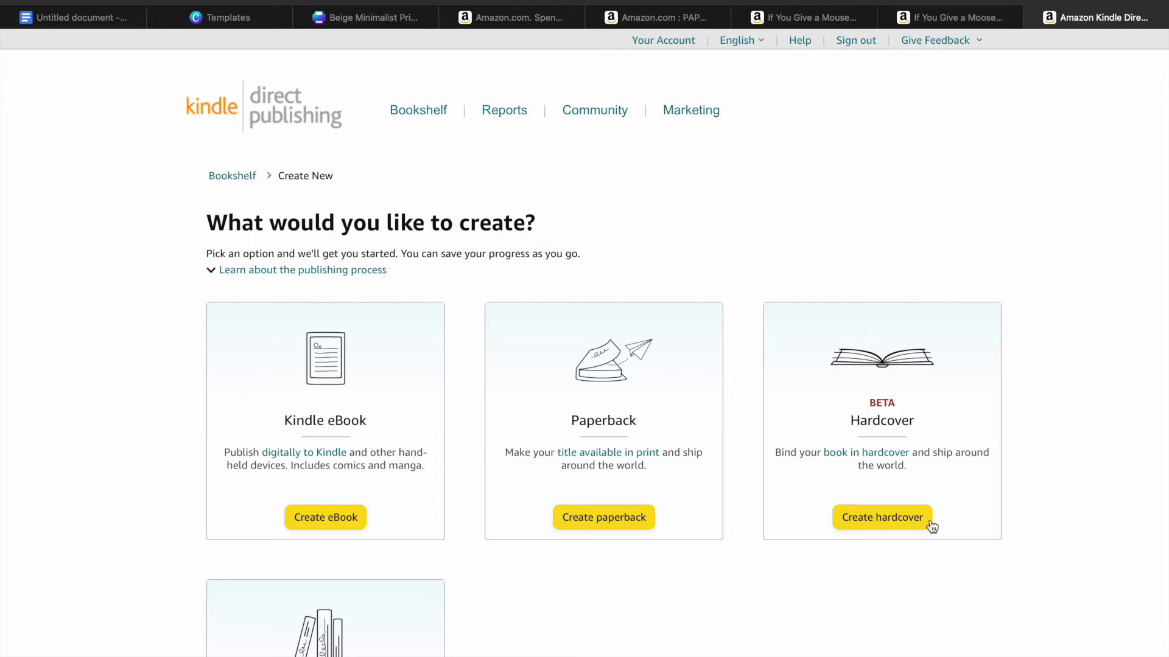
scroll(773, 535, down, 6)
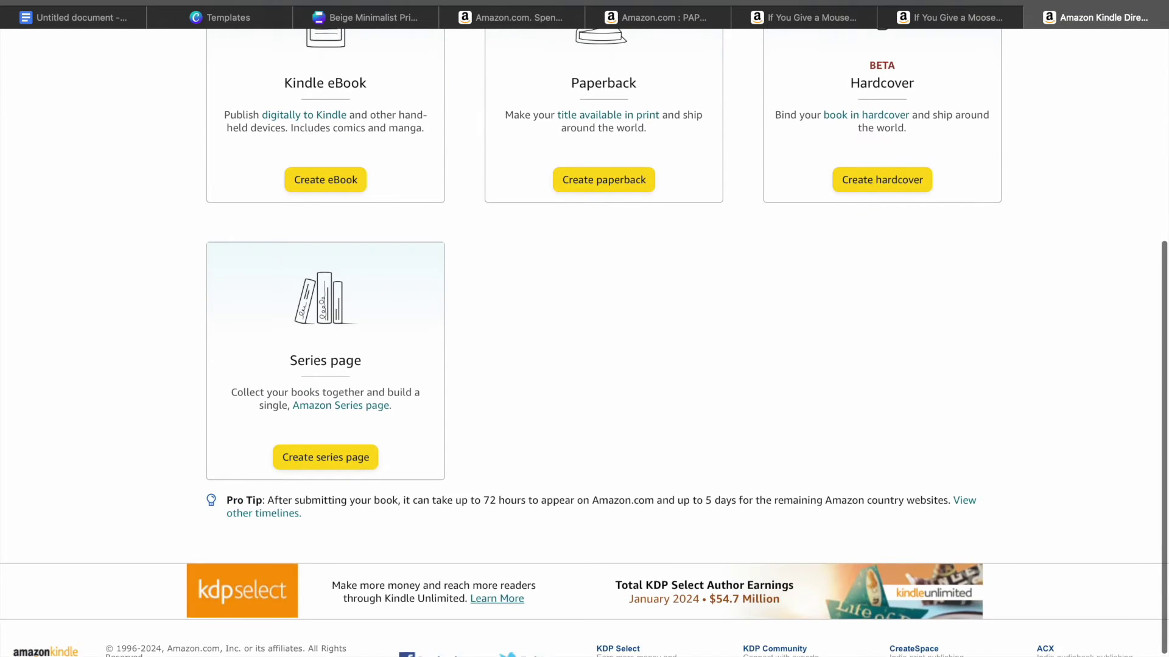
scroll(773, 535, up, 3)
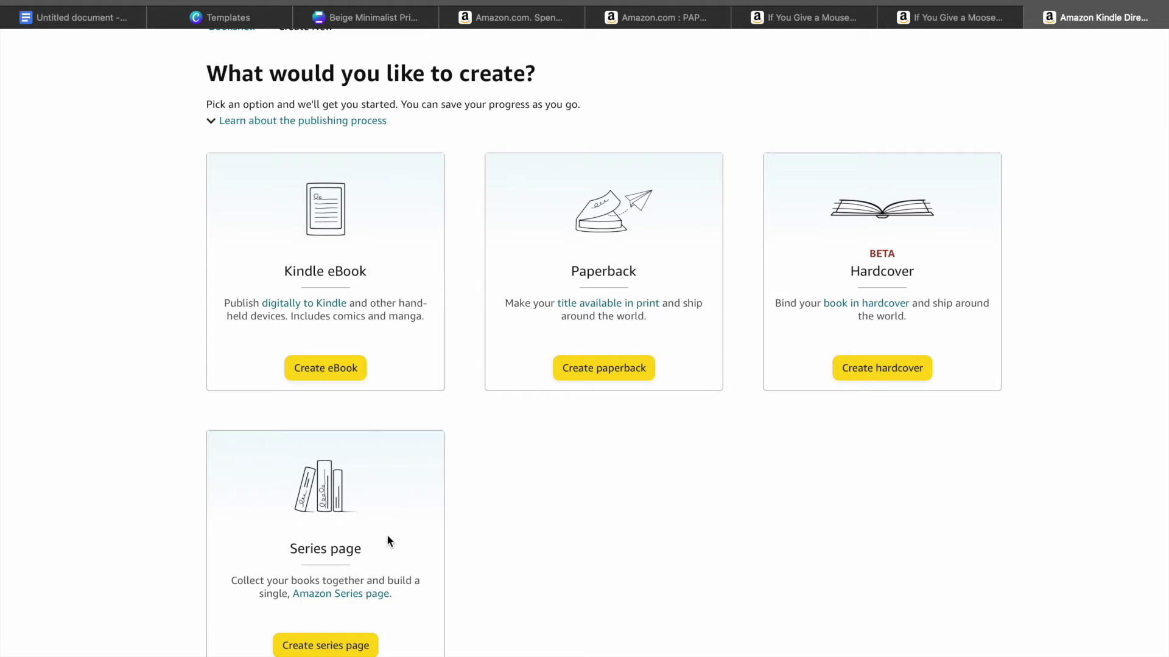
click(327, 369)
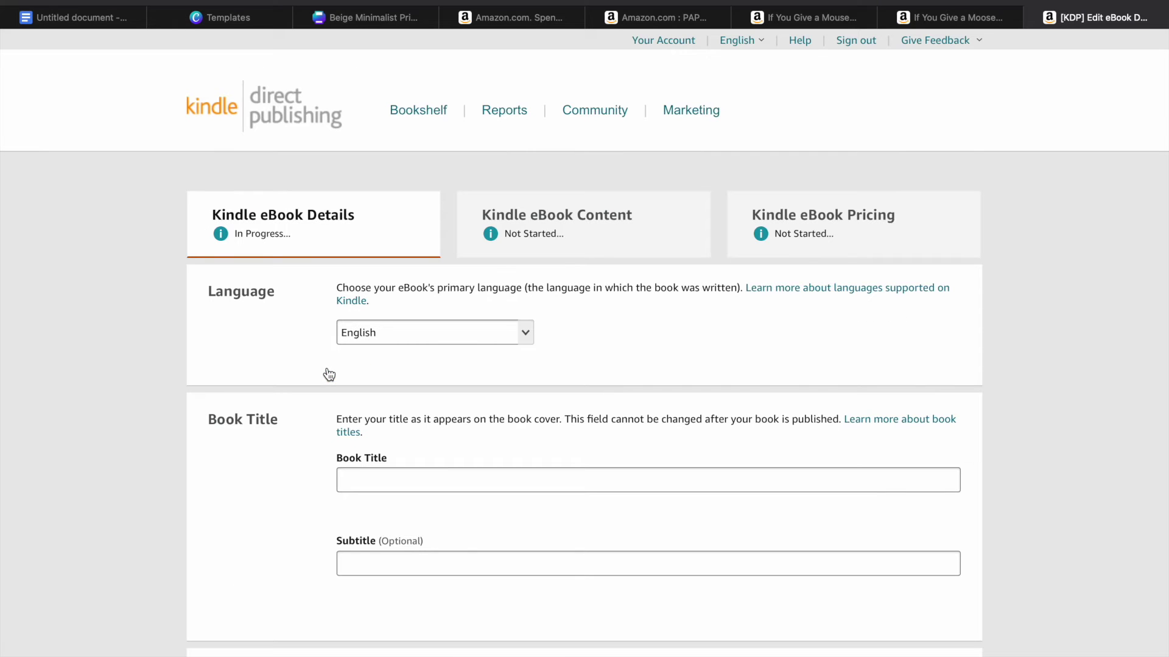
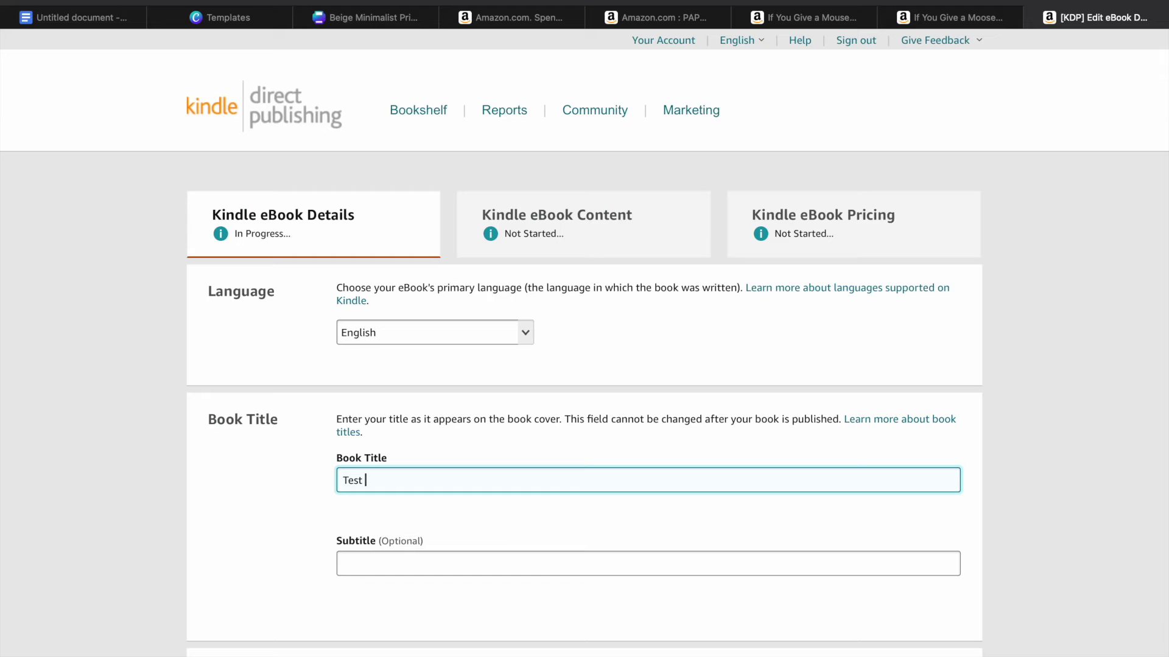
Enter "Test al" as the book title and set the primary author's first name to "Simple" and last name to "Answers"
text(al)
click(1024, 463)
scroll(1024, 464, down, 8)
scroll(998, 469, down, 1)
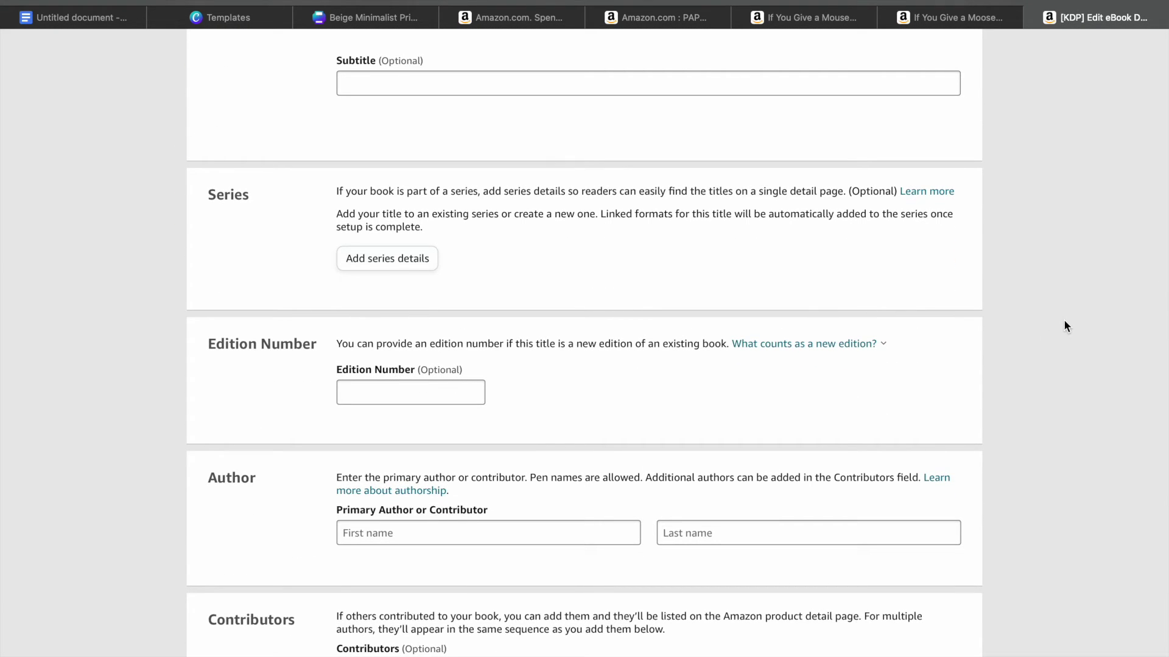
scroll(1064, 322, down, 10)
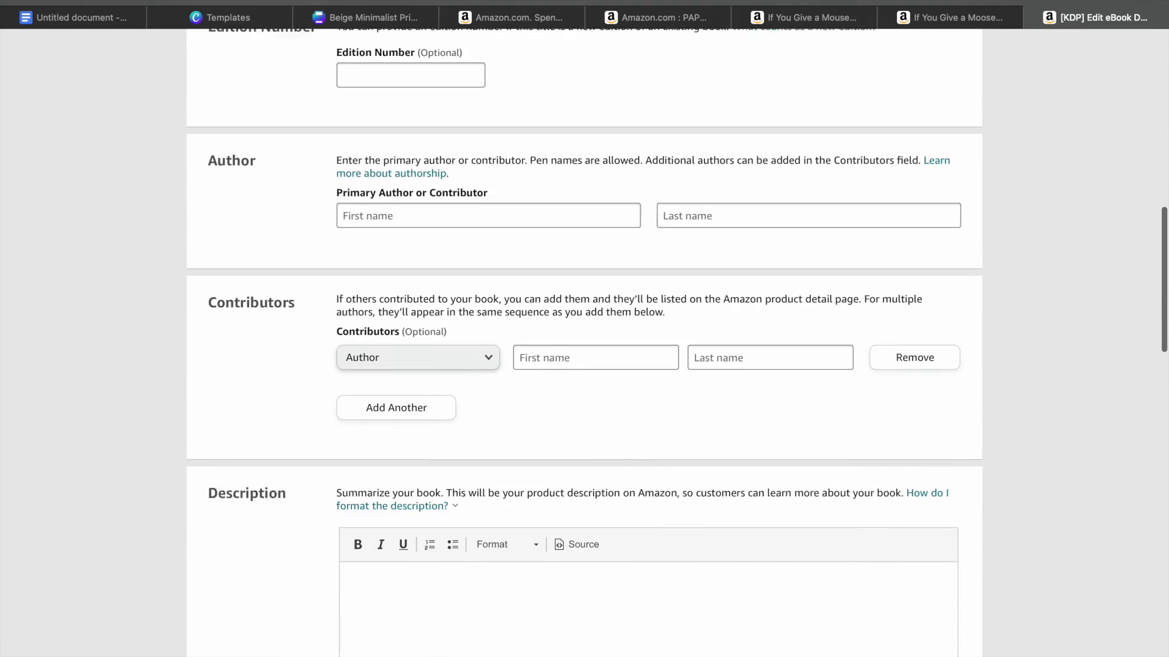
click(546, 203)
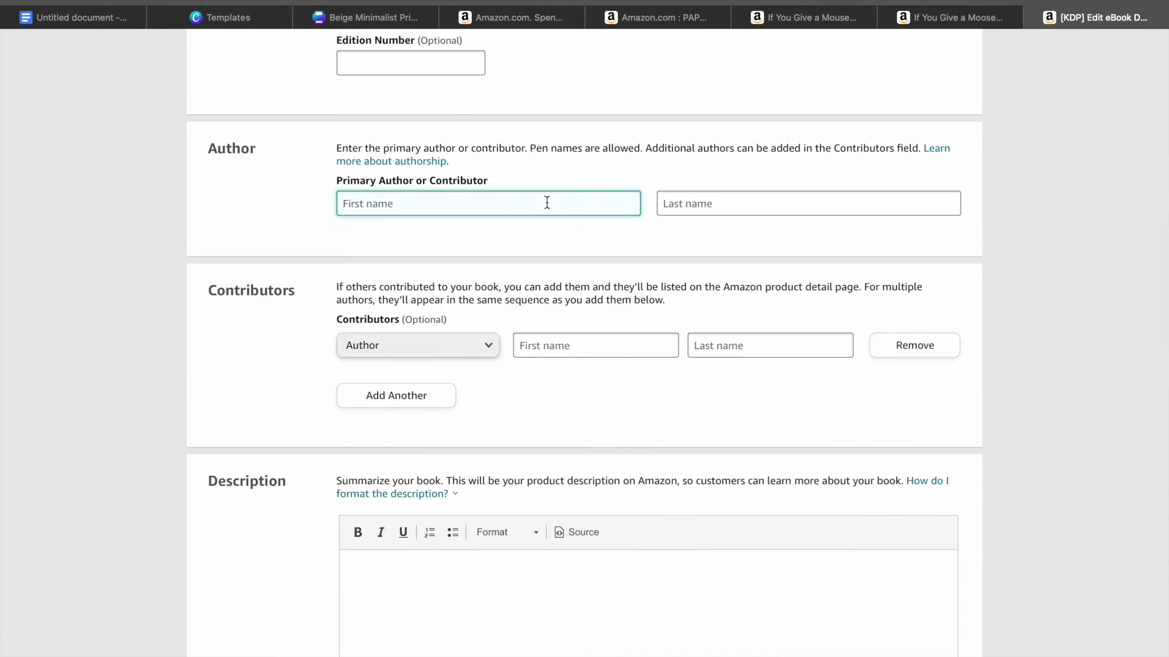
text(Simple)
click(760, 202)
text(Answers)
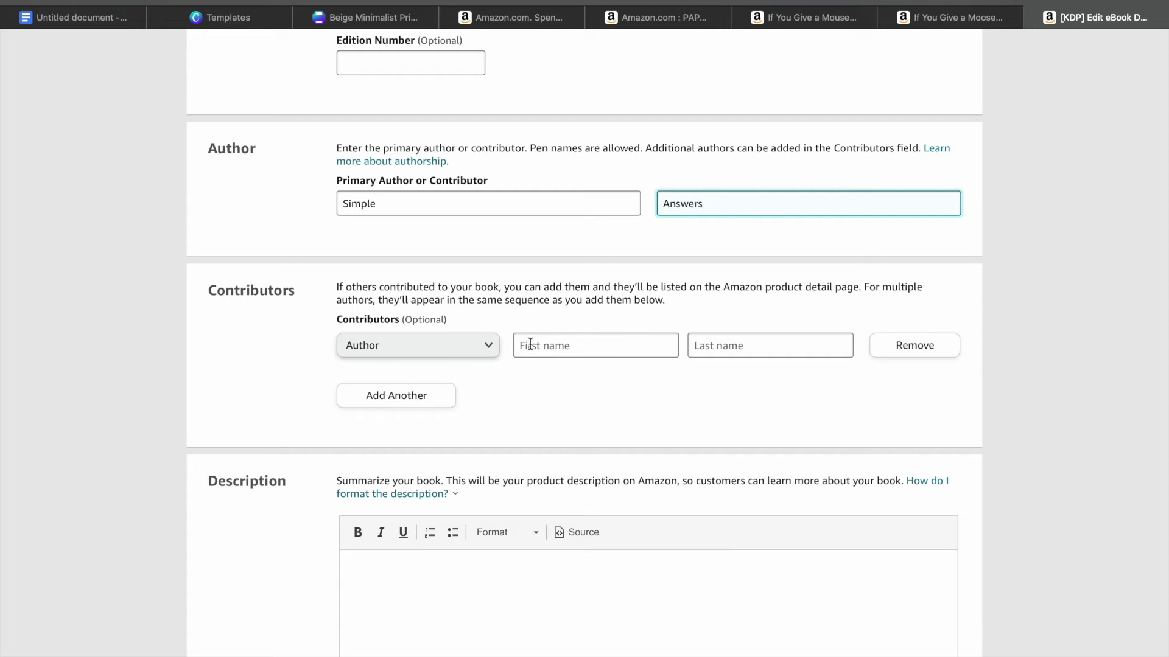
click(1038, 411)
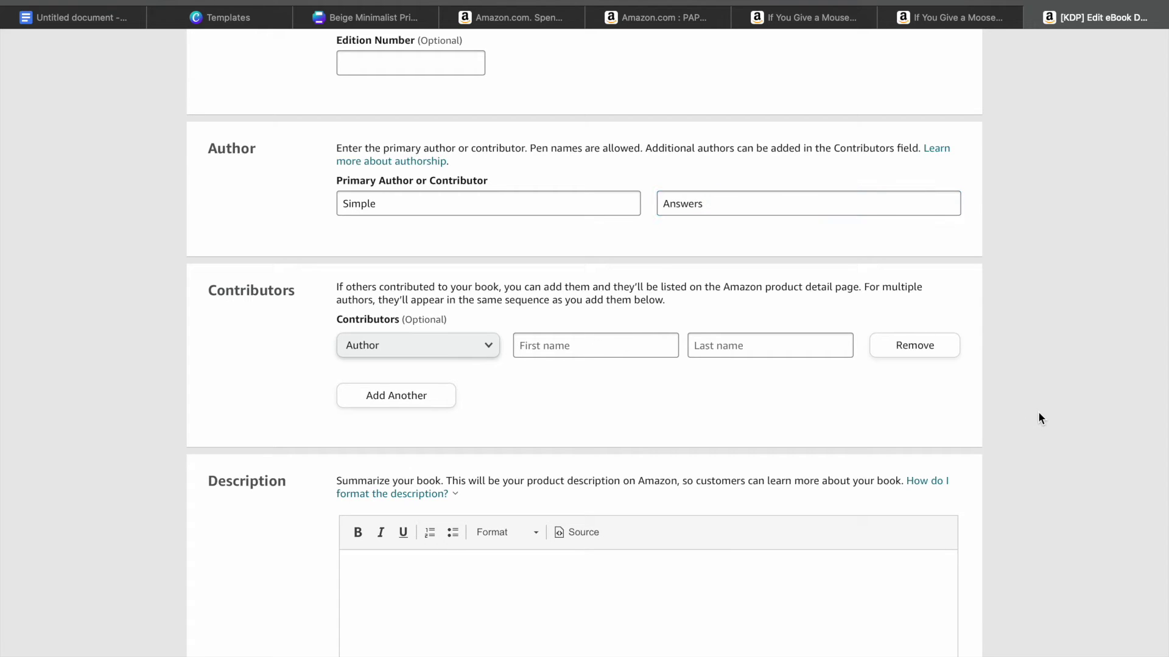
Enter "This a journal." as the book description
scroll(1038, 412, down, 5)
click(439, 244)
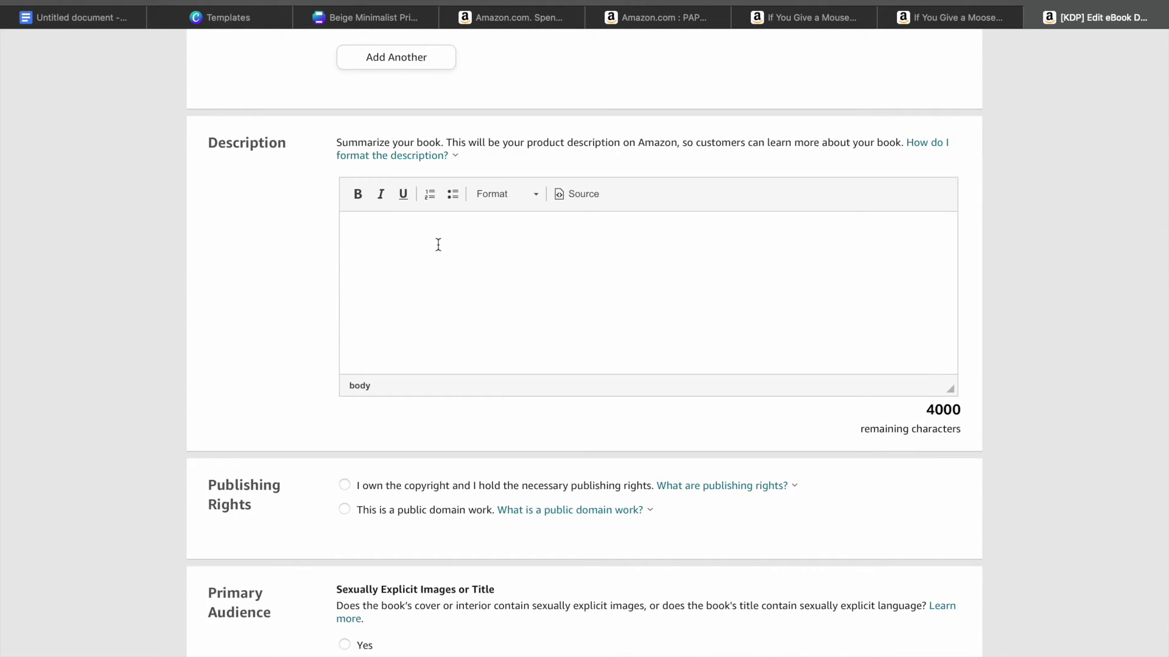
text(This a journal.)
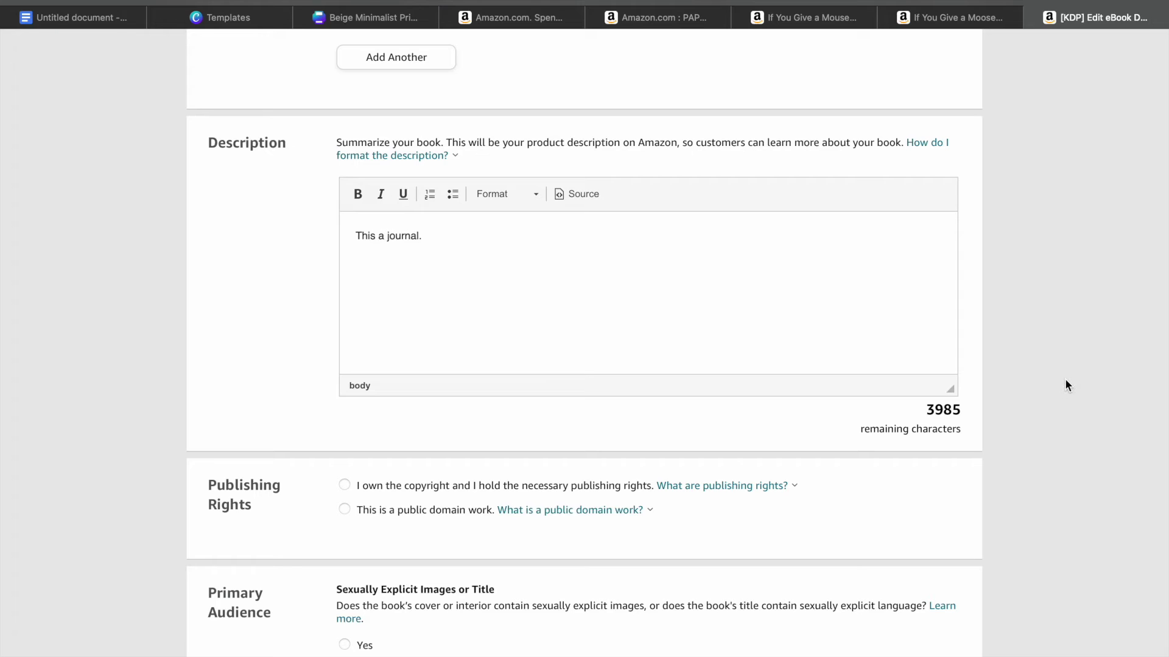
Declare ownership of the copyright and publishing rights, and answer No to sexually explicit images or title
scroll(1065, 385, down, 4)
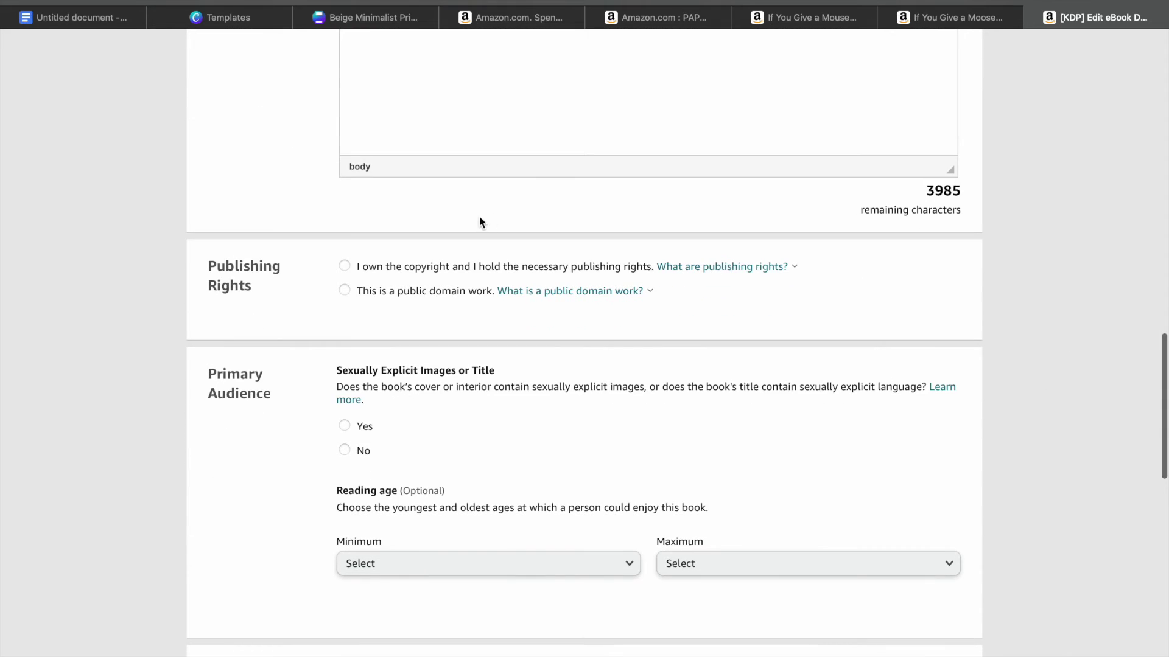
click(345, 267)
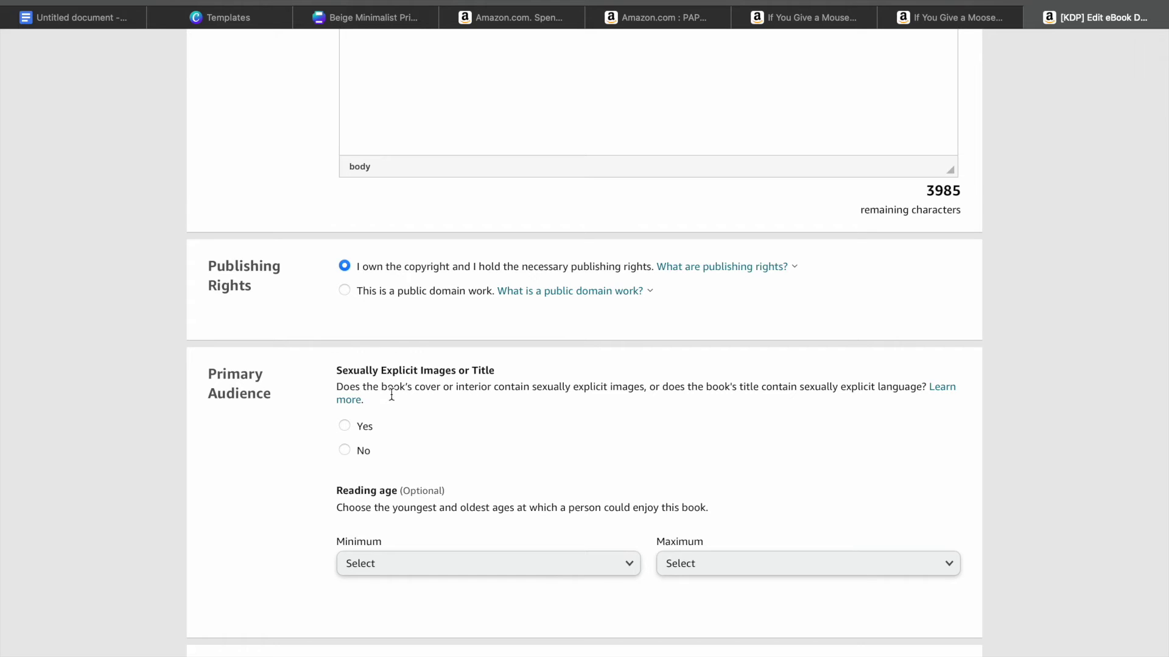
click(344, 451)
Keep Amazon.com as the primary marketplace and save General under Kindle Books as the book's category
scroll(1021, 477, down, 10)
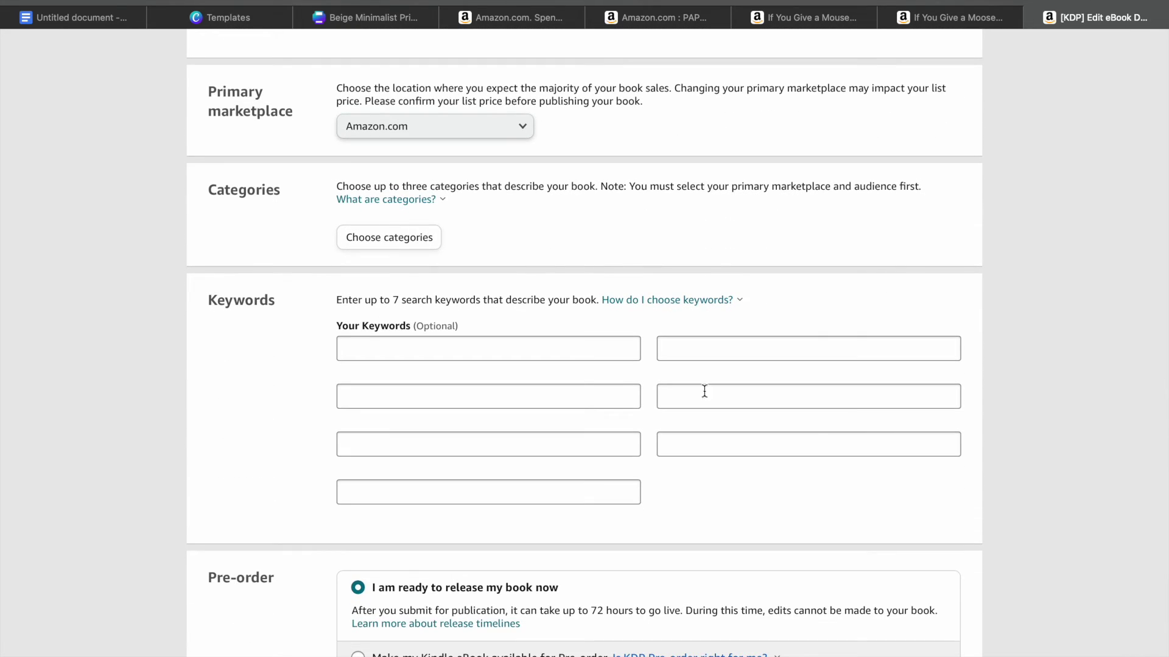
click(521, 131)
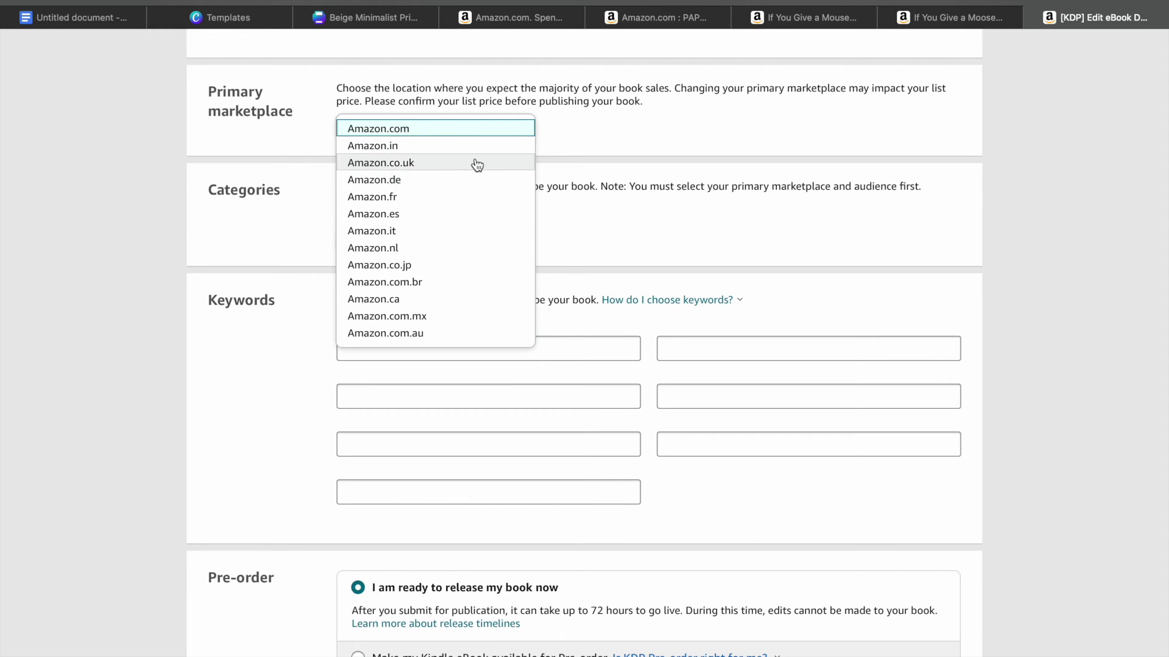
click(575, 157)
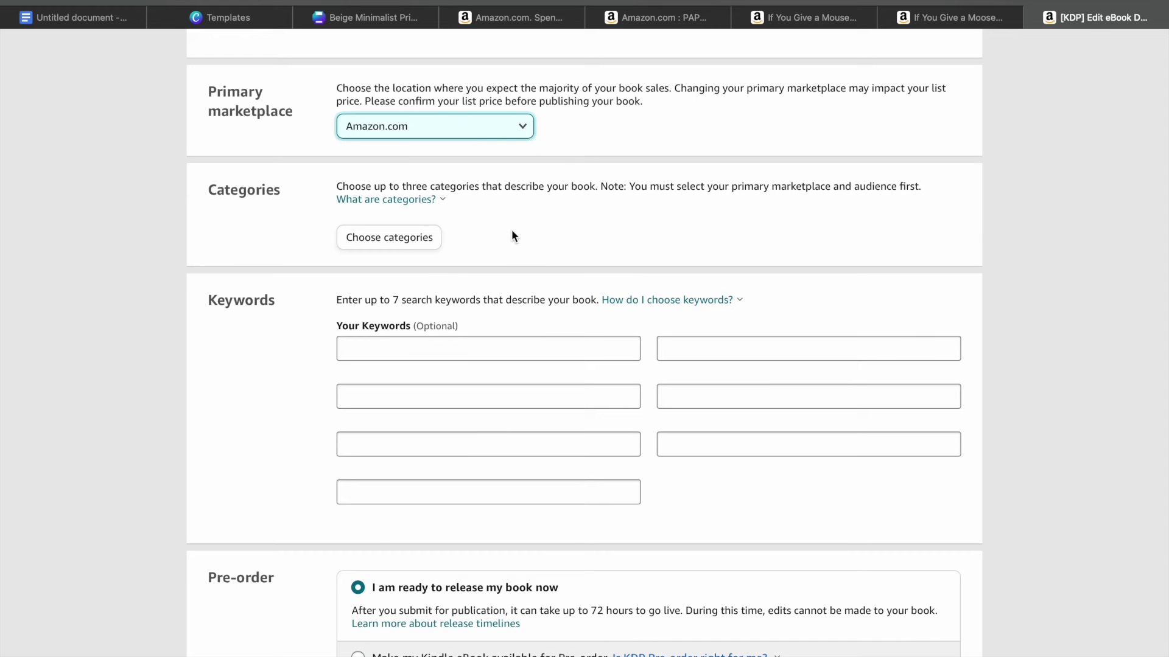
click(424, 246)
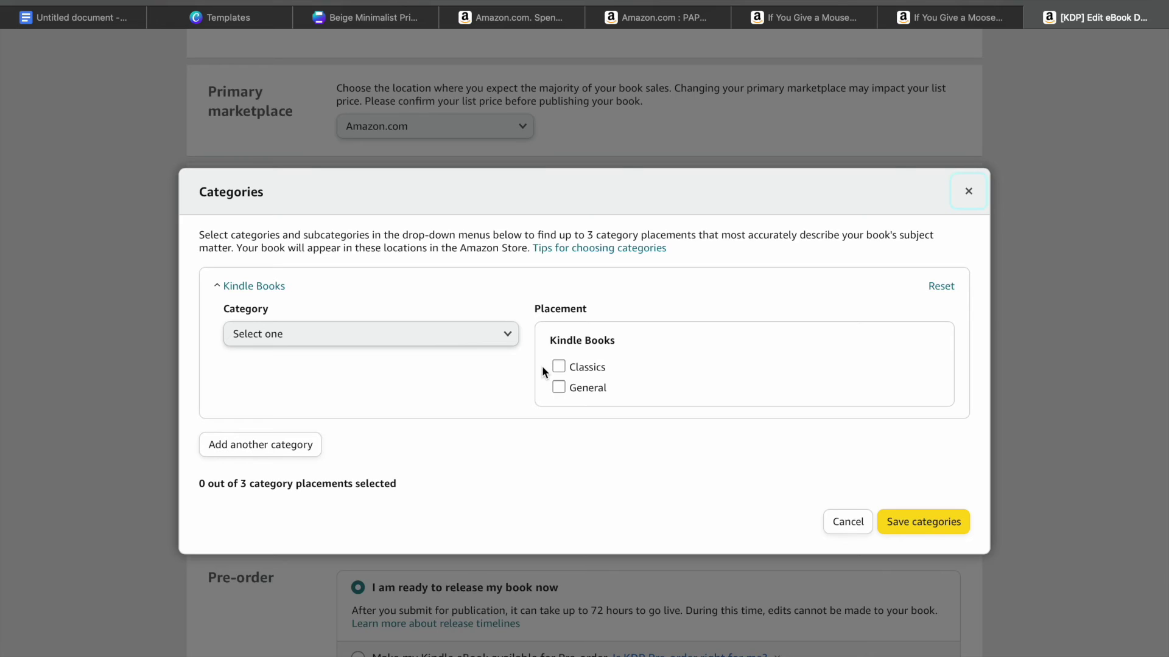
click(559, 388)
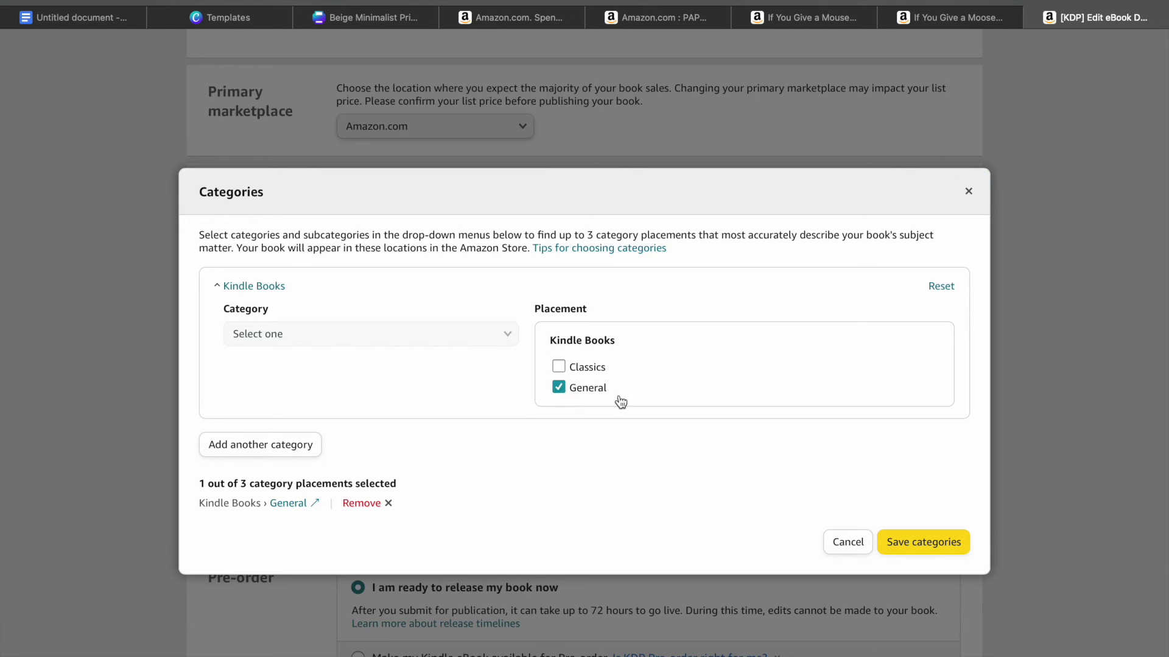
click(926, 544)
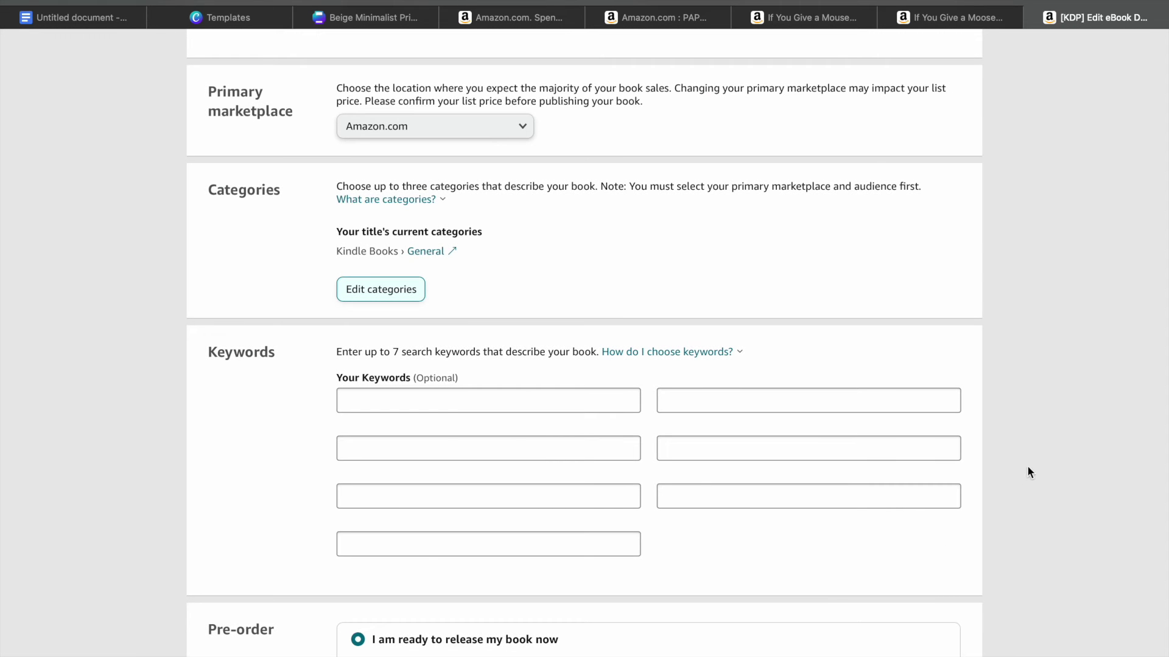
Save the eBook details with immediate release and continue to the Kindle eBook Content stage
scroll(1029, 462, down, 5)
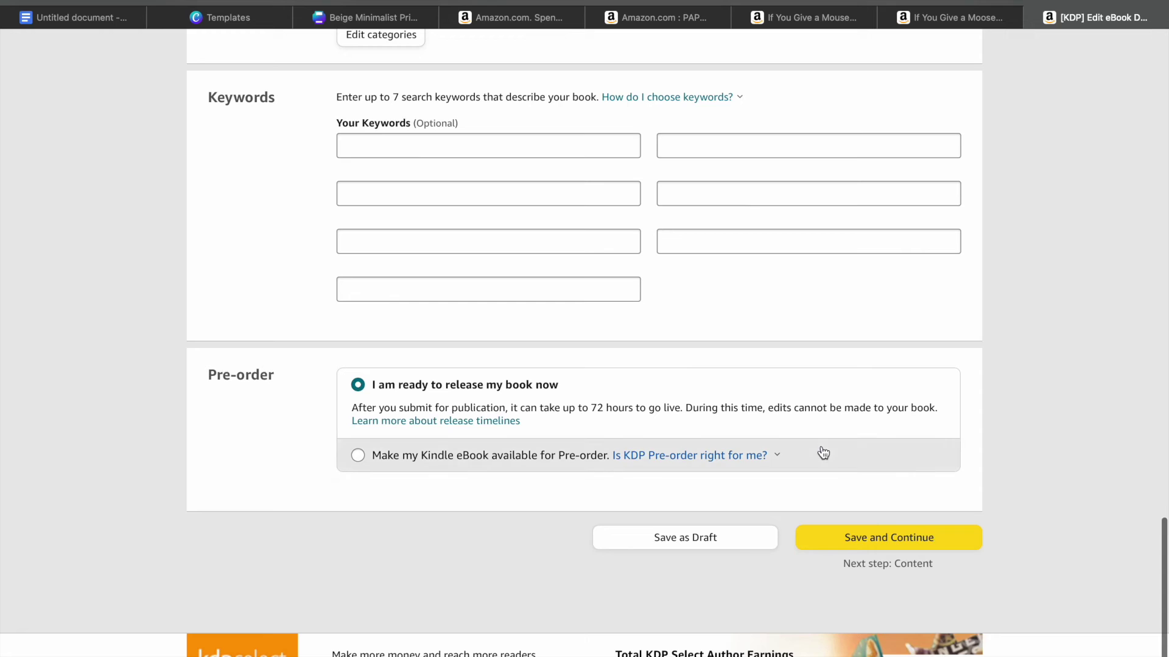
click(898, 540)
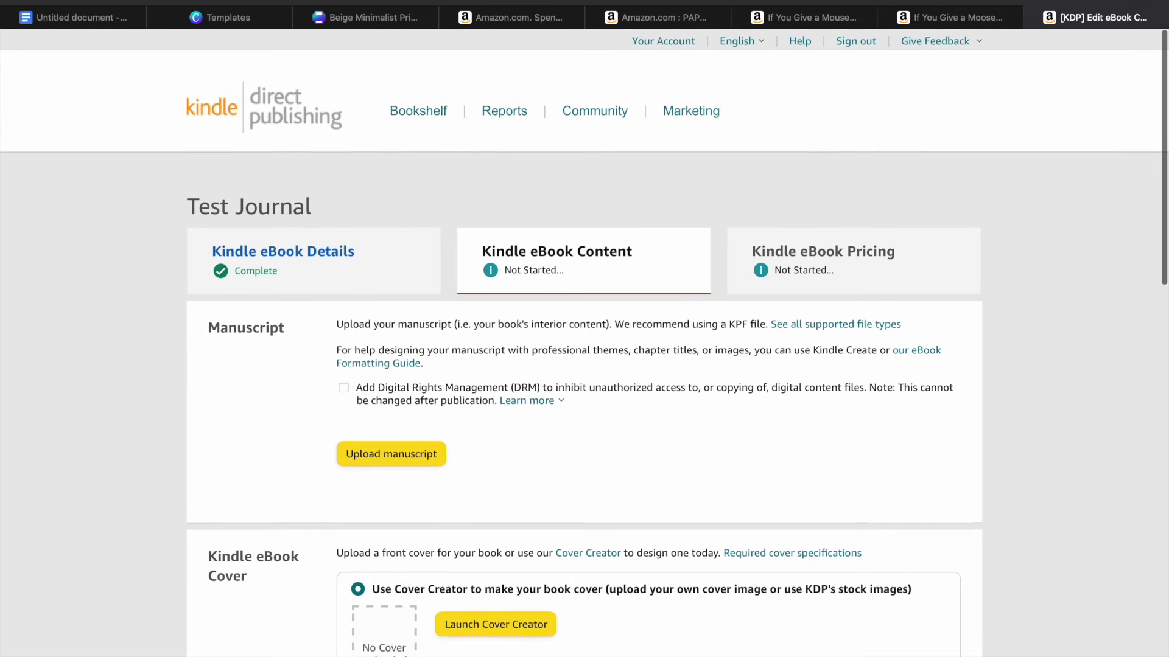
scroll(1027, 487, down, 4)
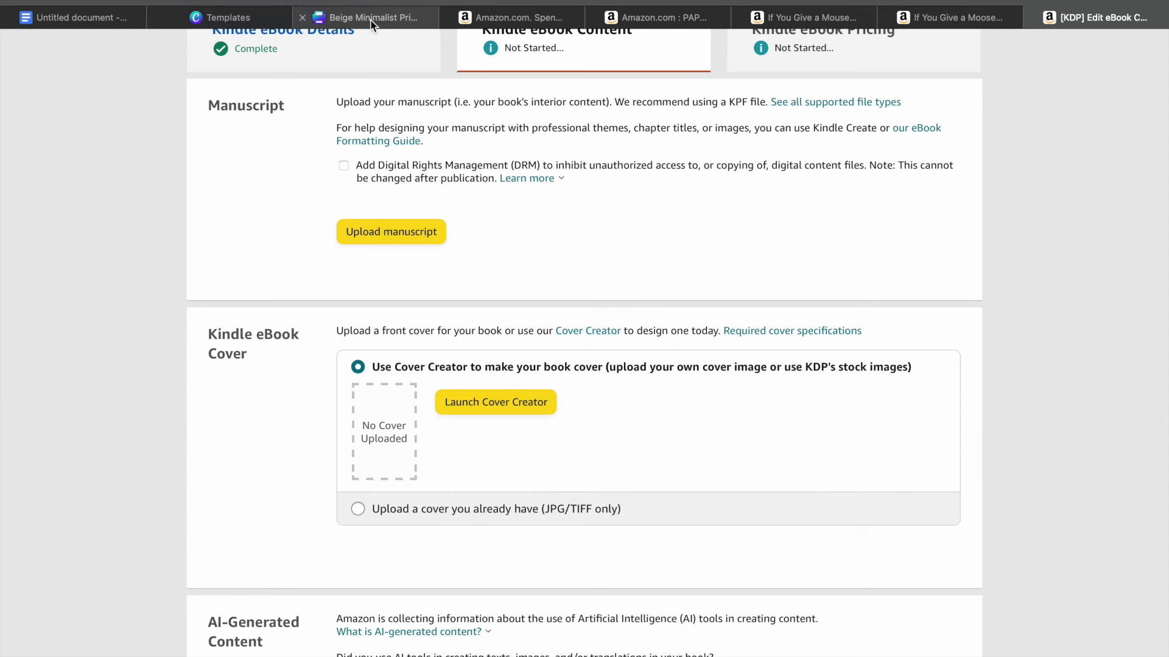
Switch to the journal design in Canva and set its download file type to JPG
mouse_move(373, 24)
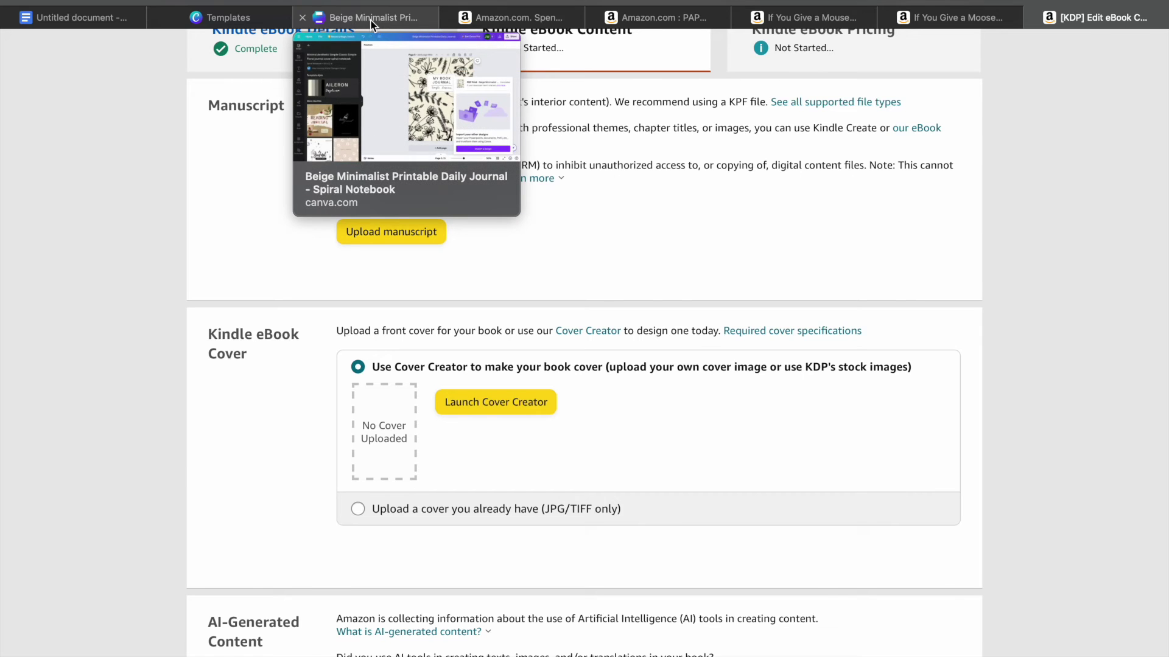
click(373, 22)
click(1118, 52)
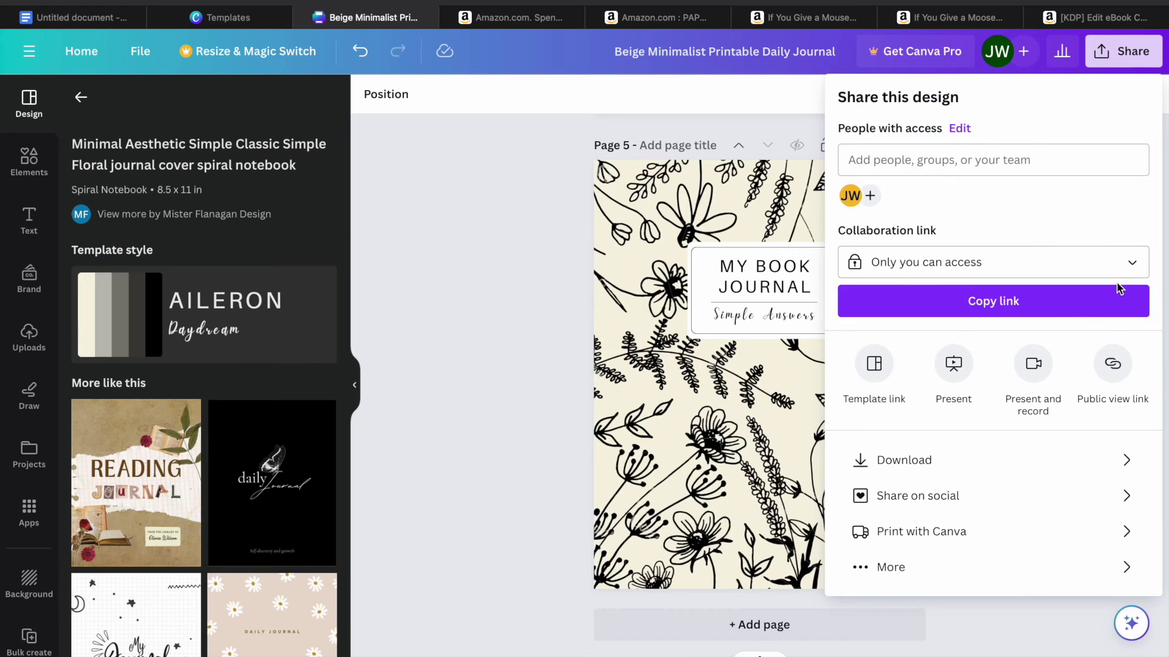
click(979, 463)
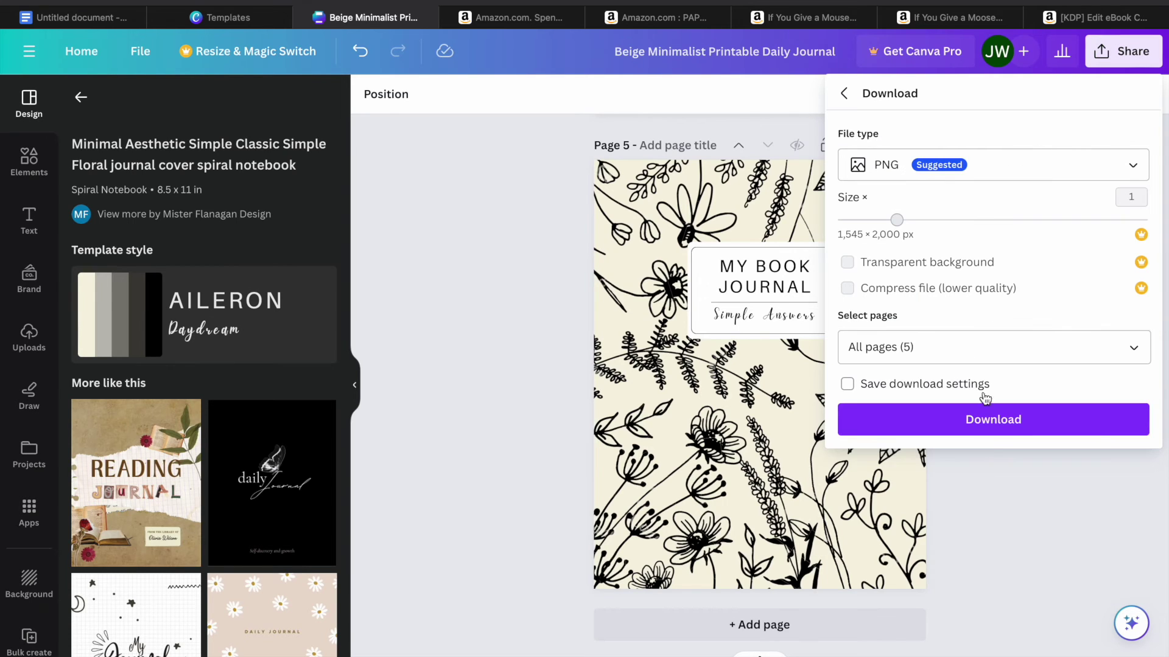
click(1005, 167)
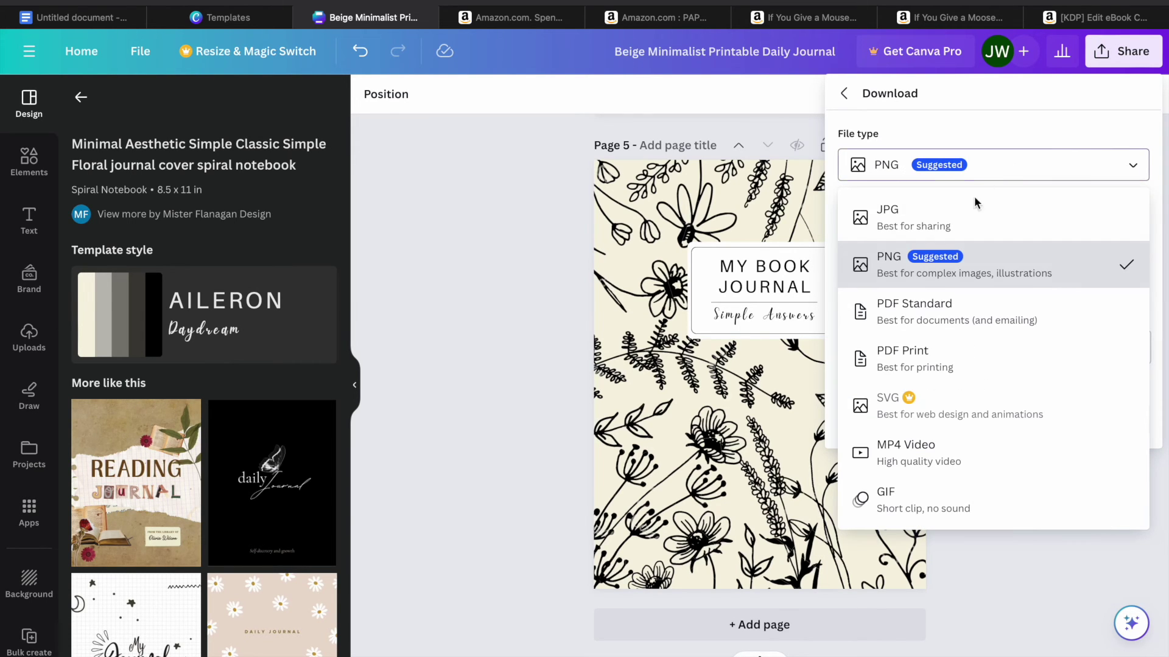
click(966, 220)
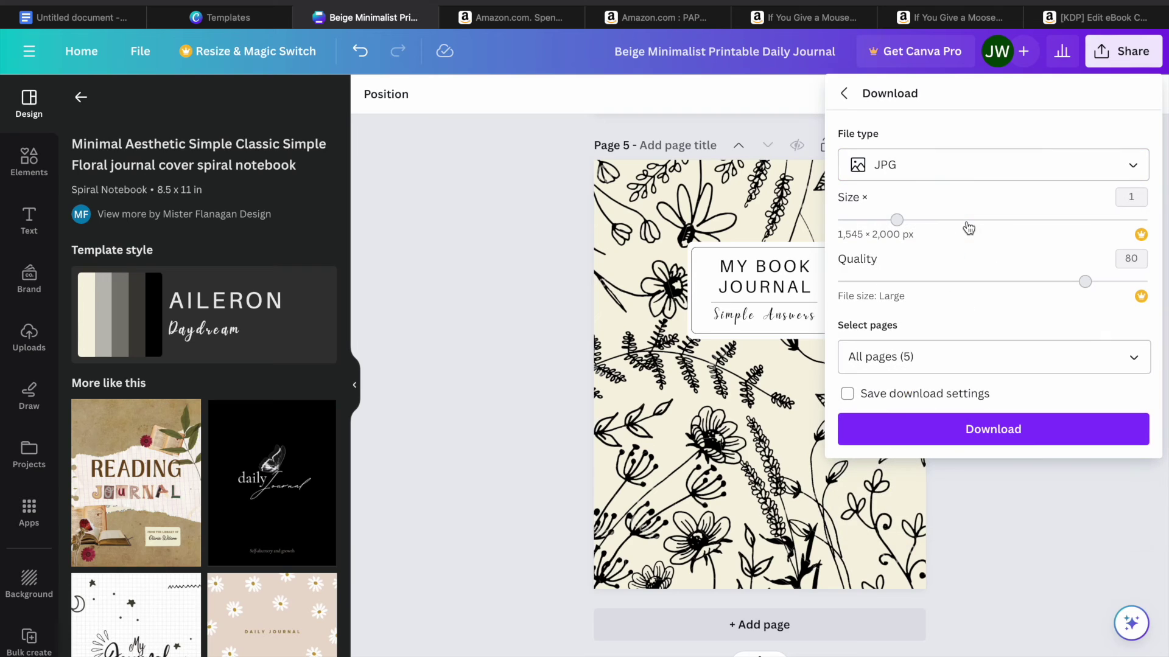
Limit the JPG download to page 5, the journal cover, download it, and return to the Canva design
click(1031, 366)
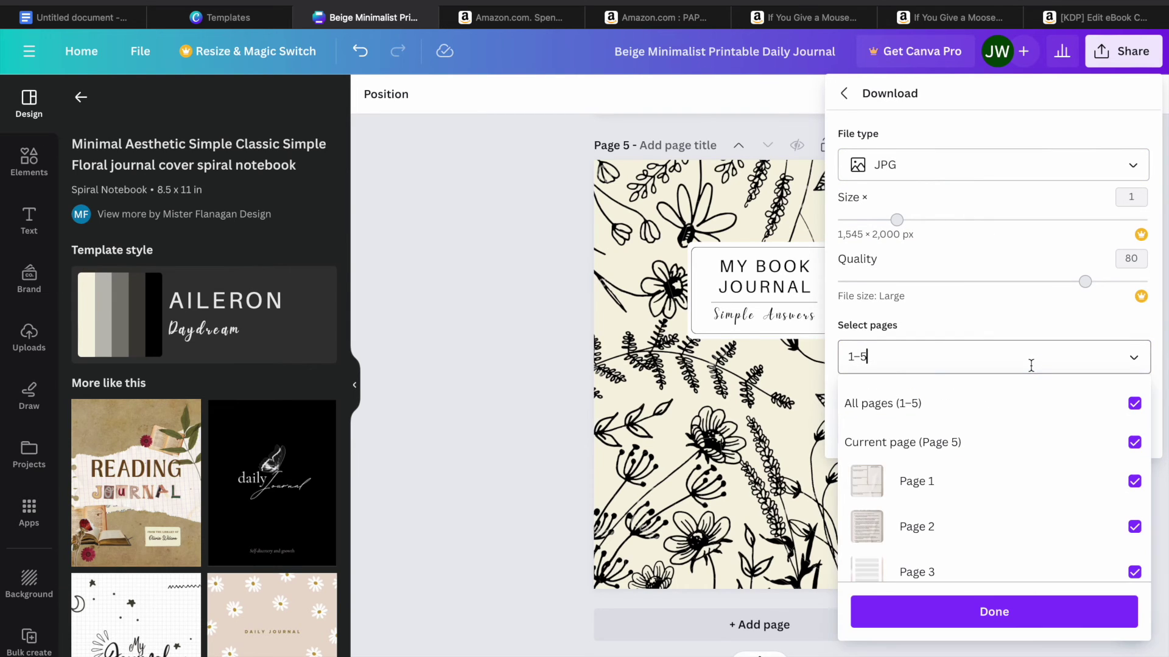
key(BackSpace)
key(BackSpace)
key(Return)
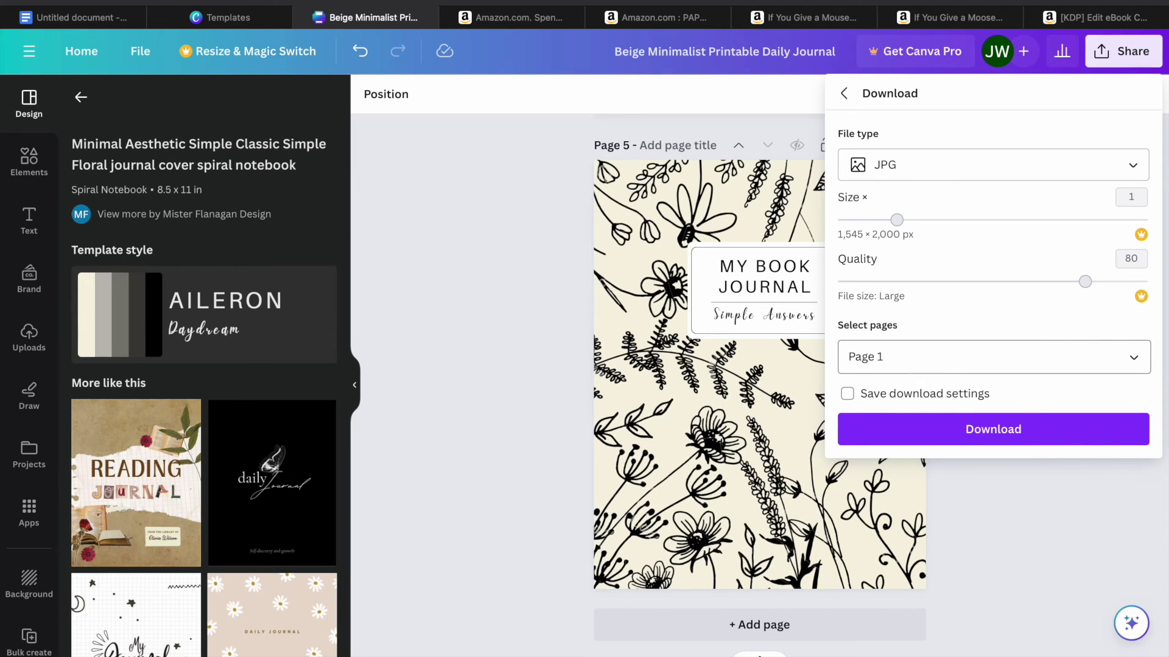
click(968, 356)
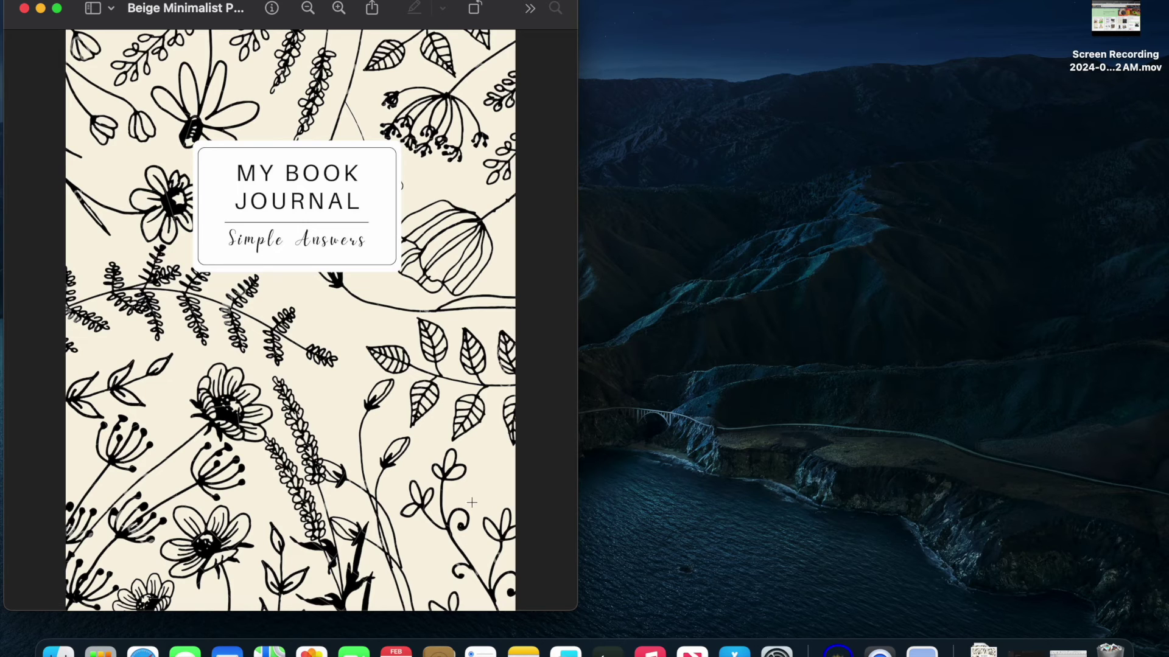
click(143, 650)
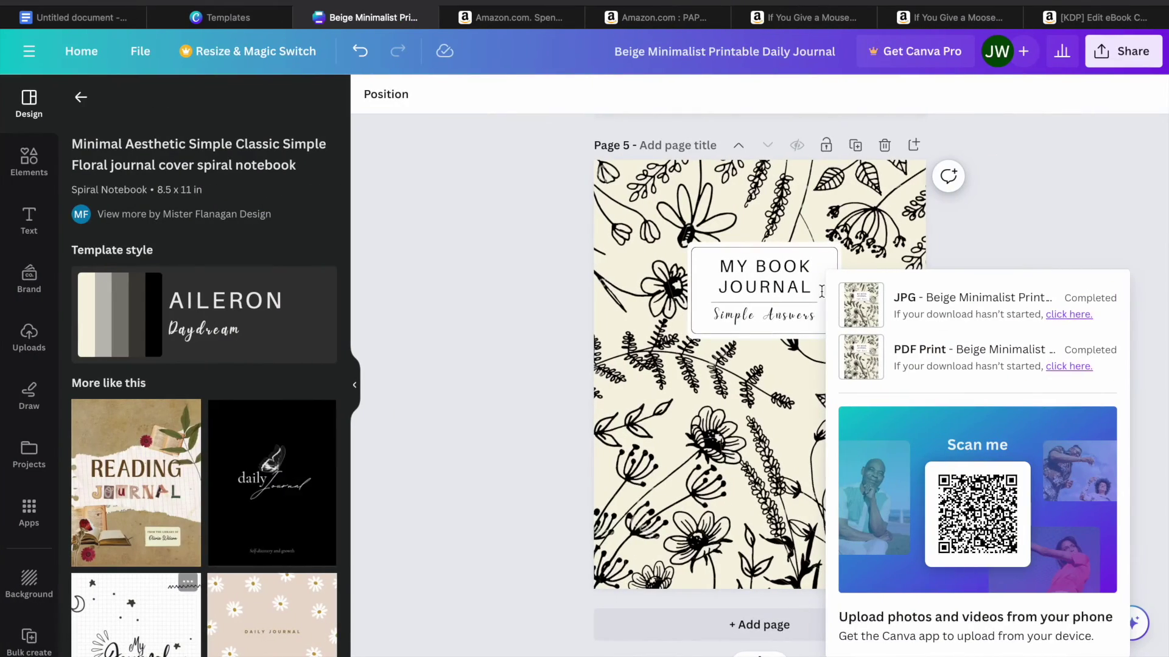
Examine the download settings for PDF Print and the selection of pages to include
click(1128, 54)
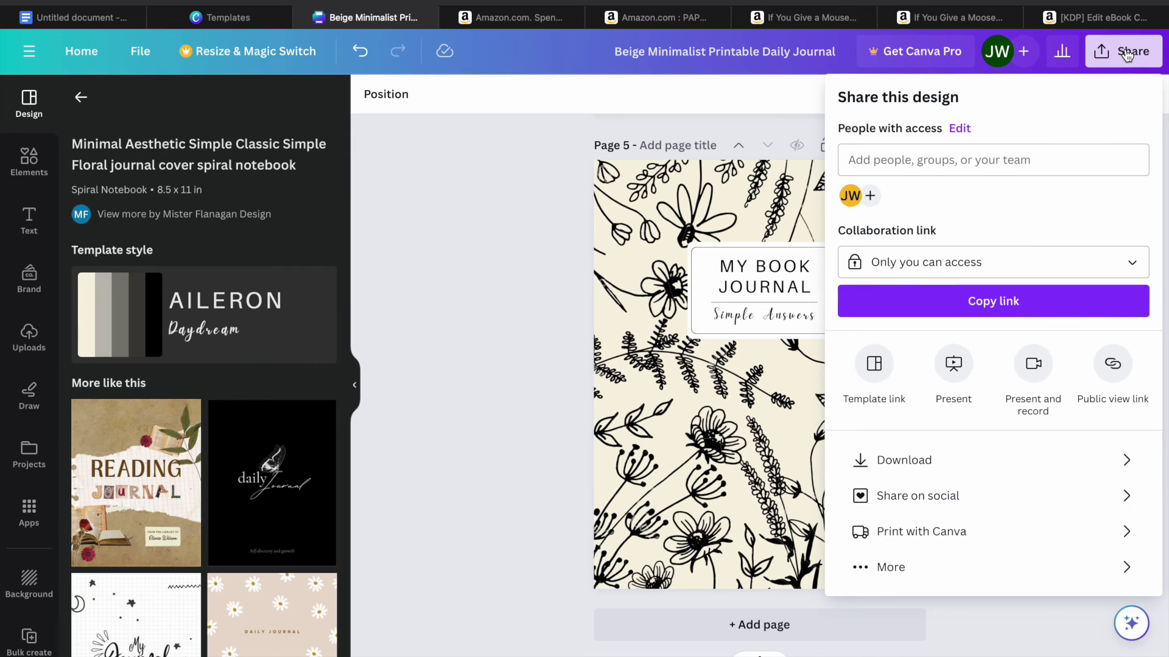
click(974, 466)
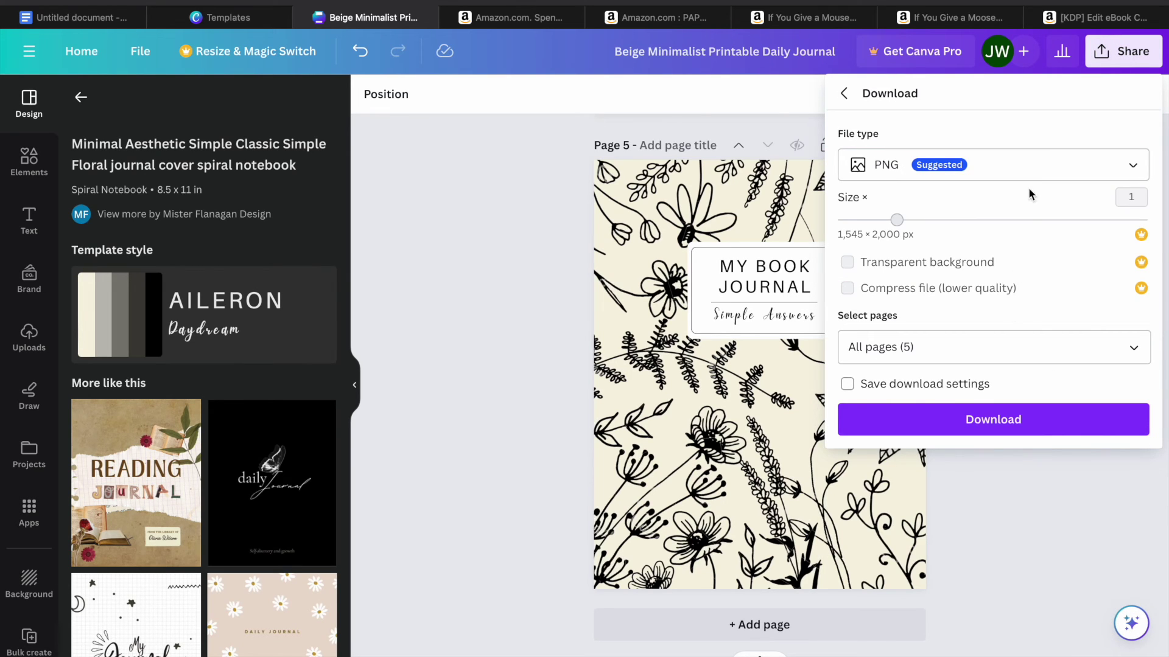
click(1038, 162)
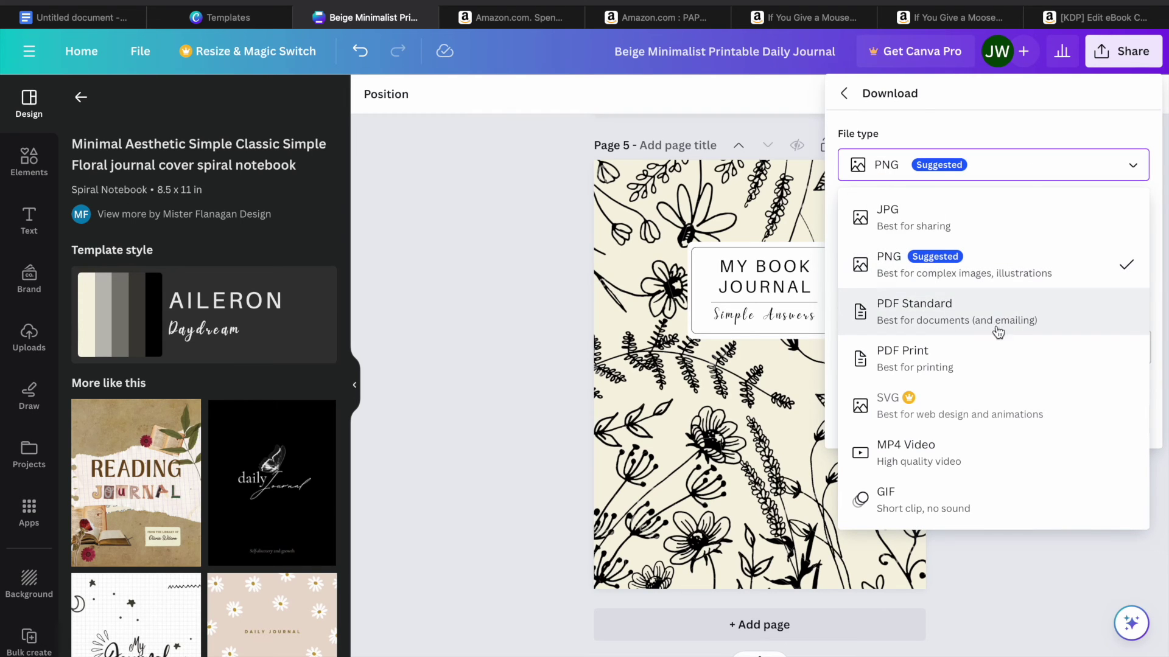
click(987, 360)
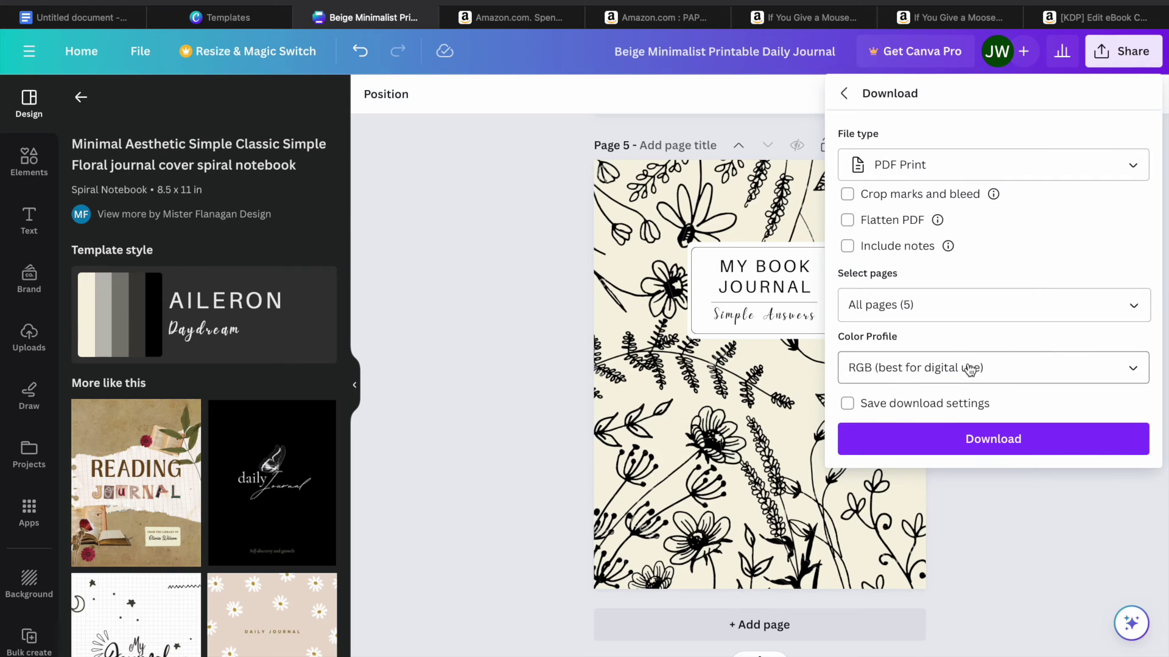
click(1008, 305)
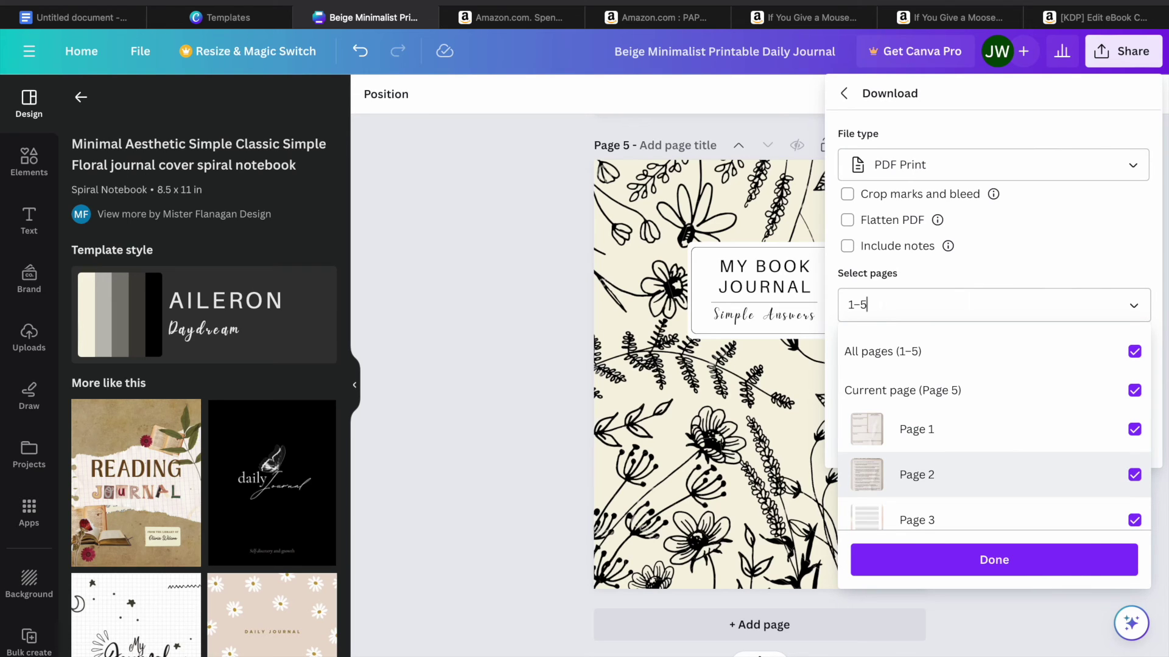
click(1079, 457)
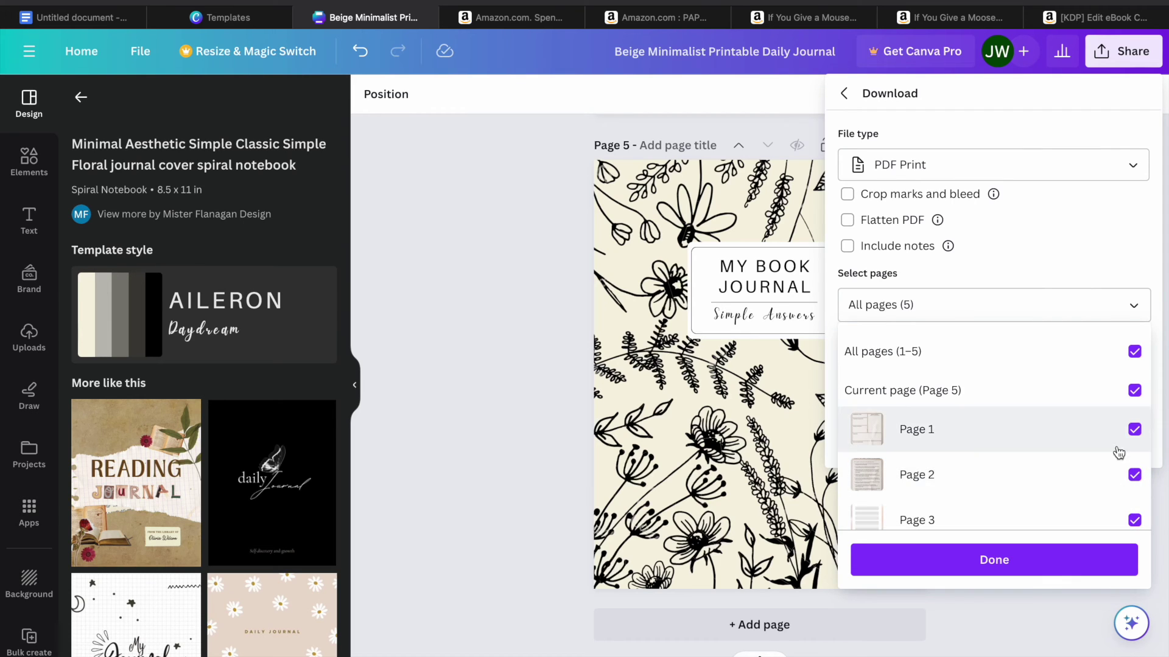
click(1134, 308)
click(1134, 308)
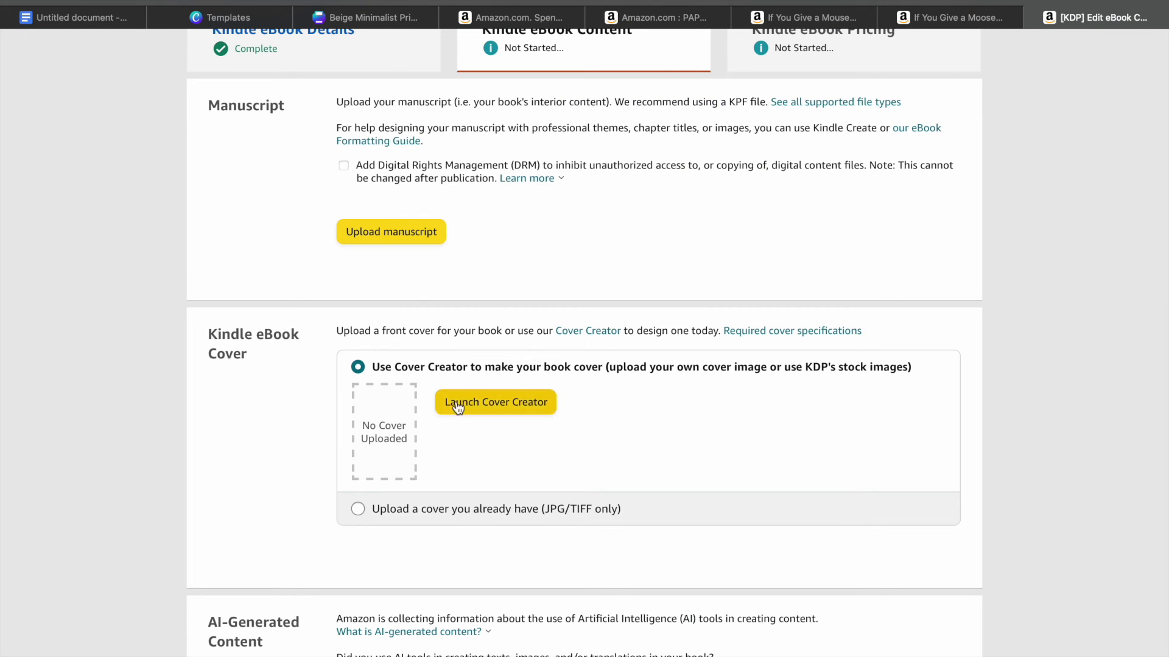
In Kindle Direct Publishing, choose to use an existing cover and upload Beige Minimalist Printable Daily Journal.jpg from Downloads
click(358, 509)
click(479, 448)
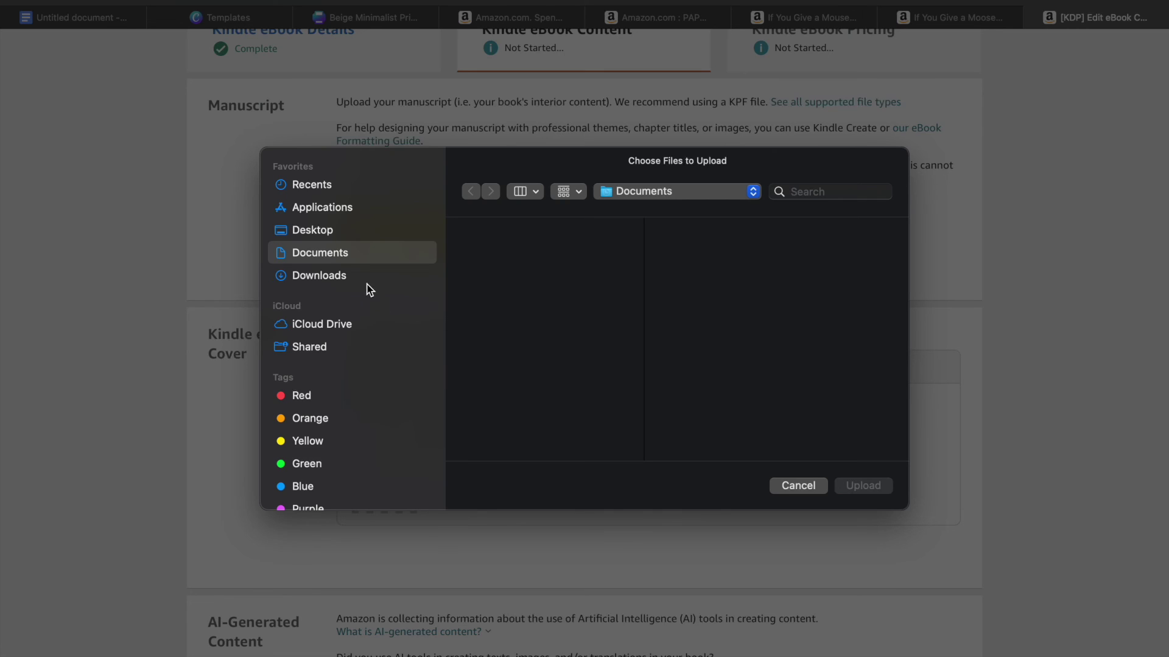
click(338, 278)
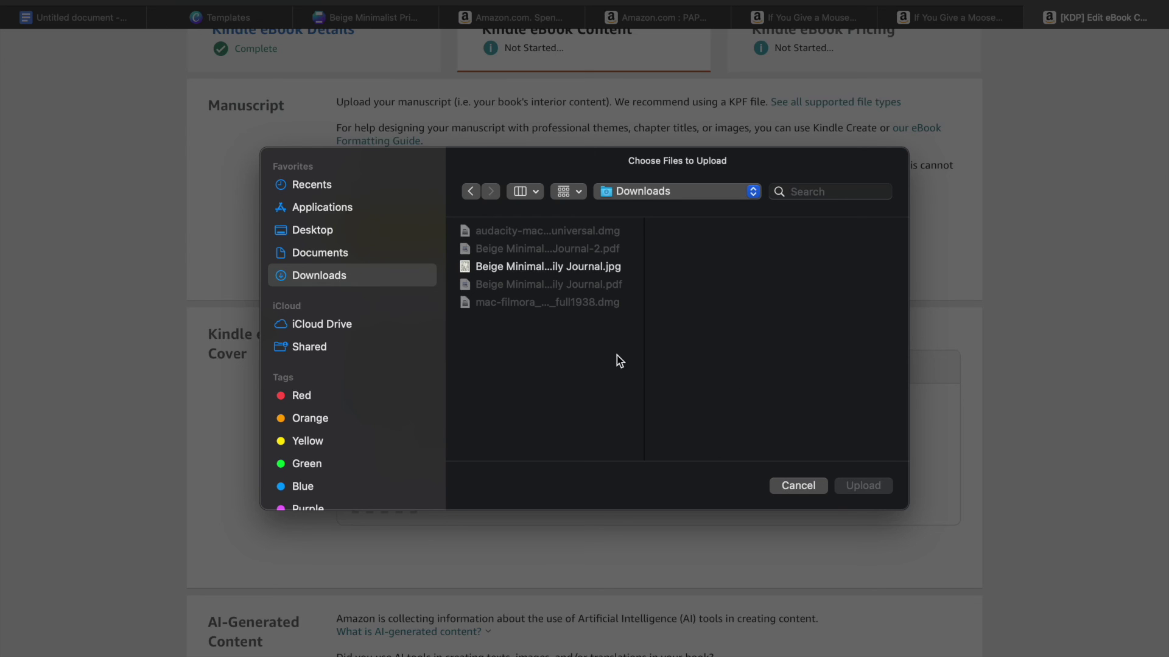
click(586, 272)
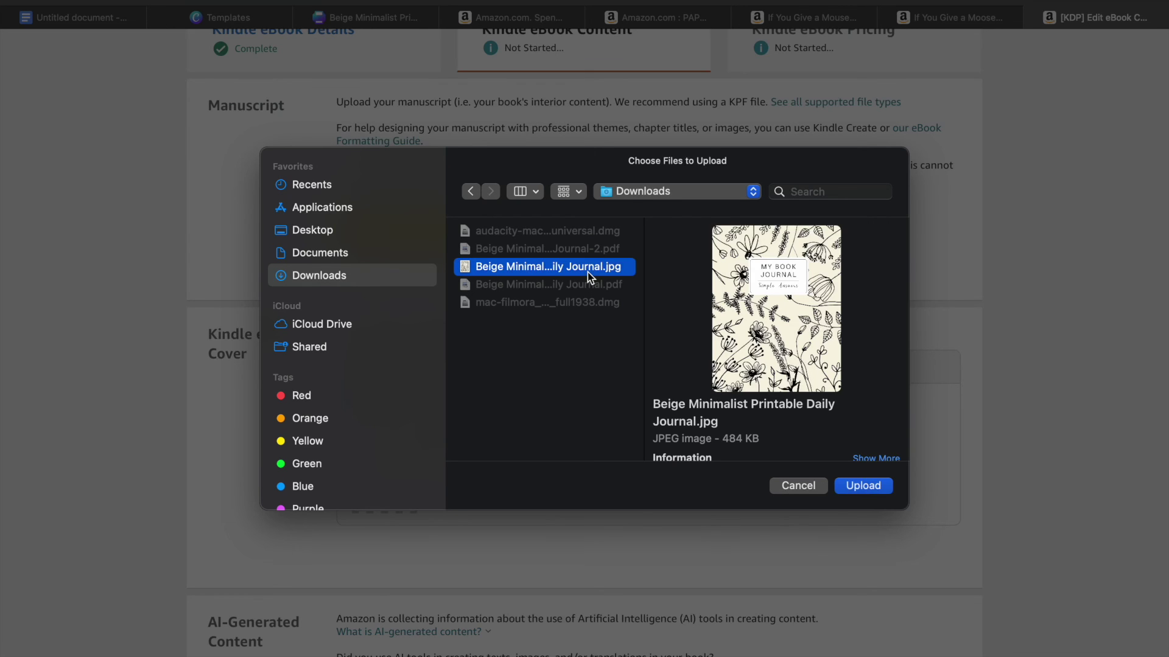
click(859, 486)
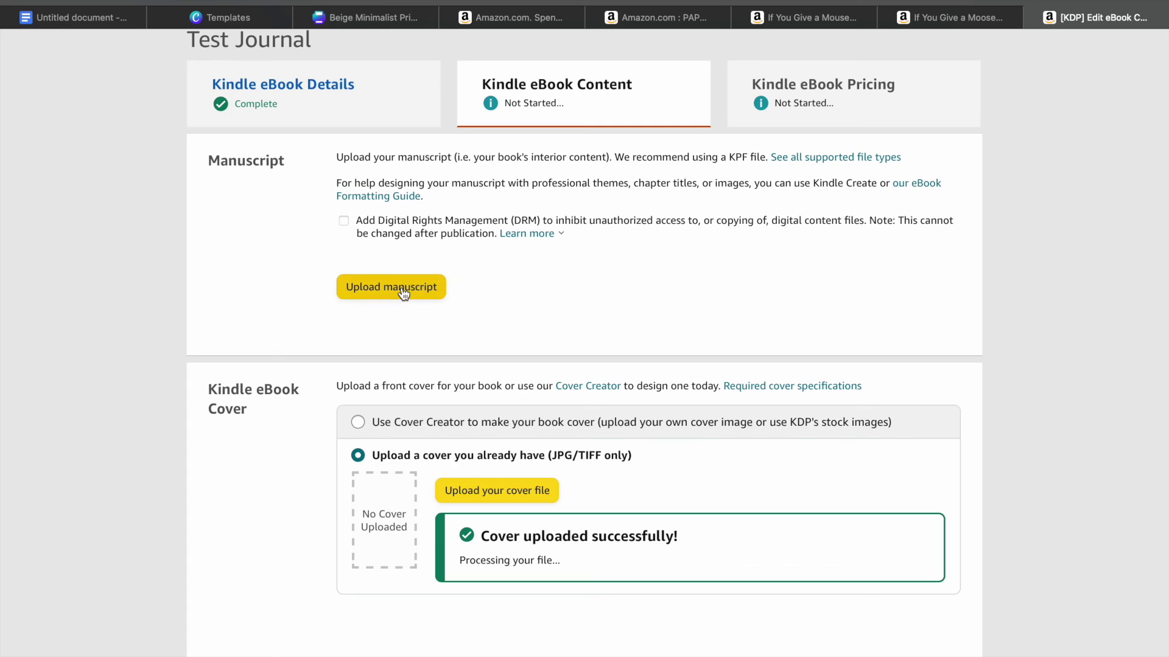
Upload the Beige Minimalist PDF ending in "Journal-2.pdf" from Downloads as the manuscript
click(403, 292)
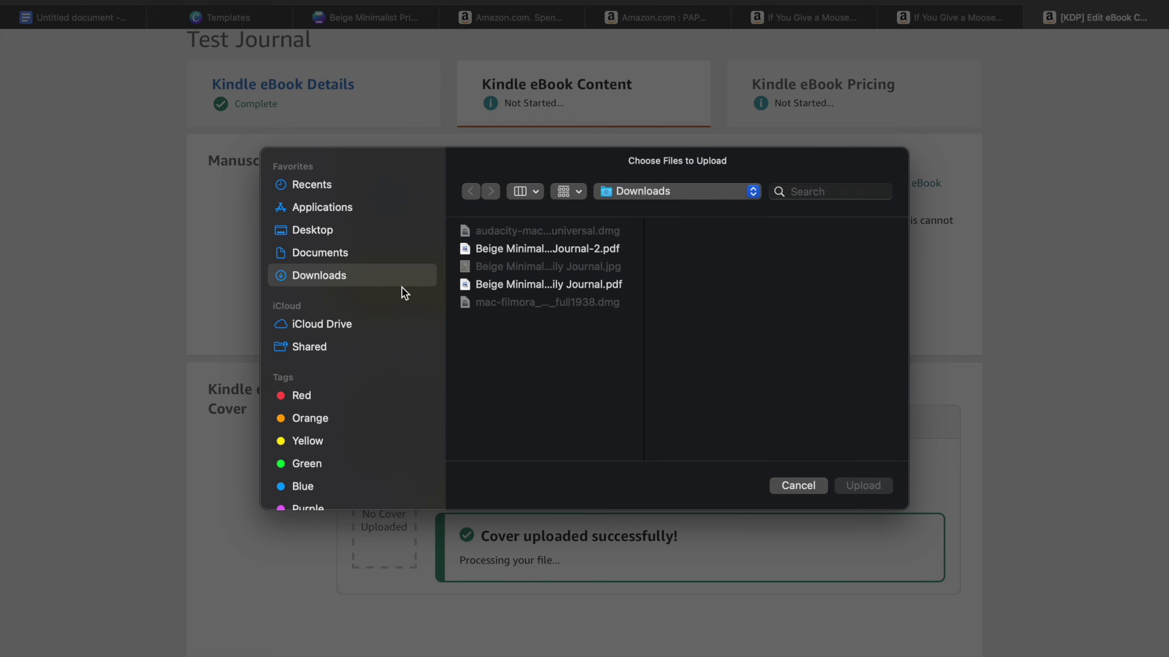
double_click(546, 254)
scroll(585, 341, down, 10)
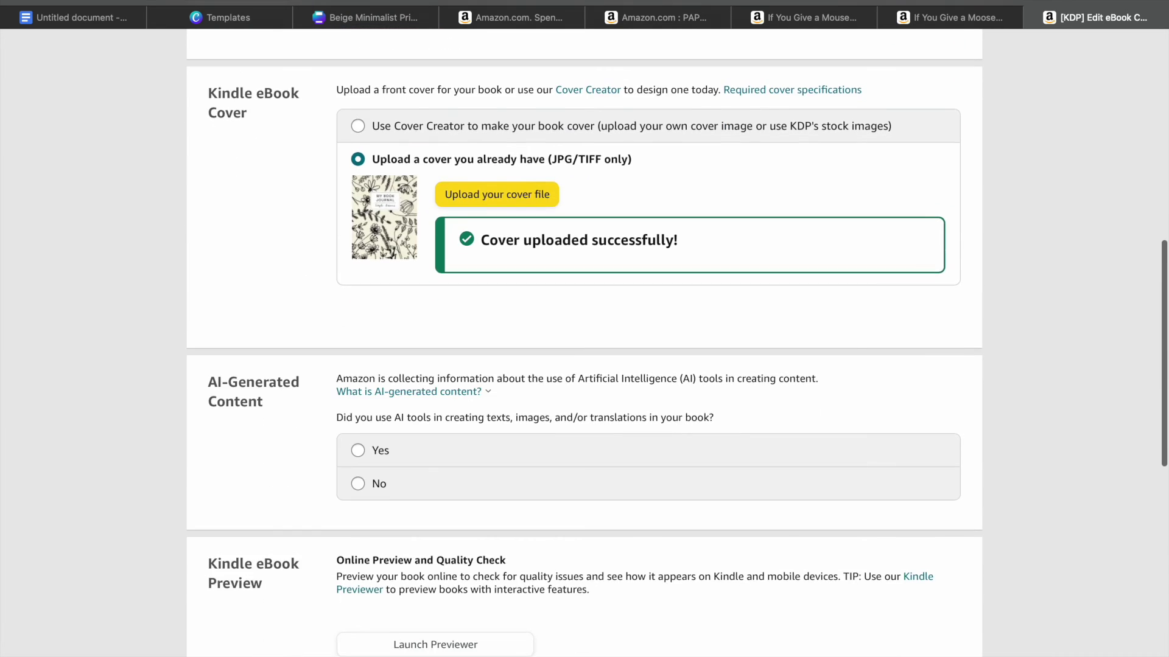
Declare that no AI tools were used in creating the book, then save the eBook content and continue to pricing
scroll(585, 341, down, 4)
scroll(584, 341, up, 4)
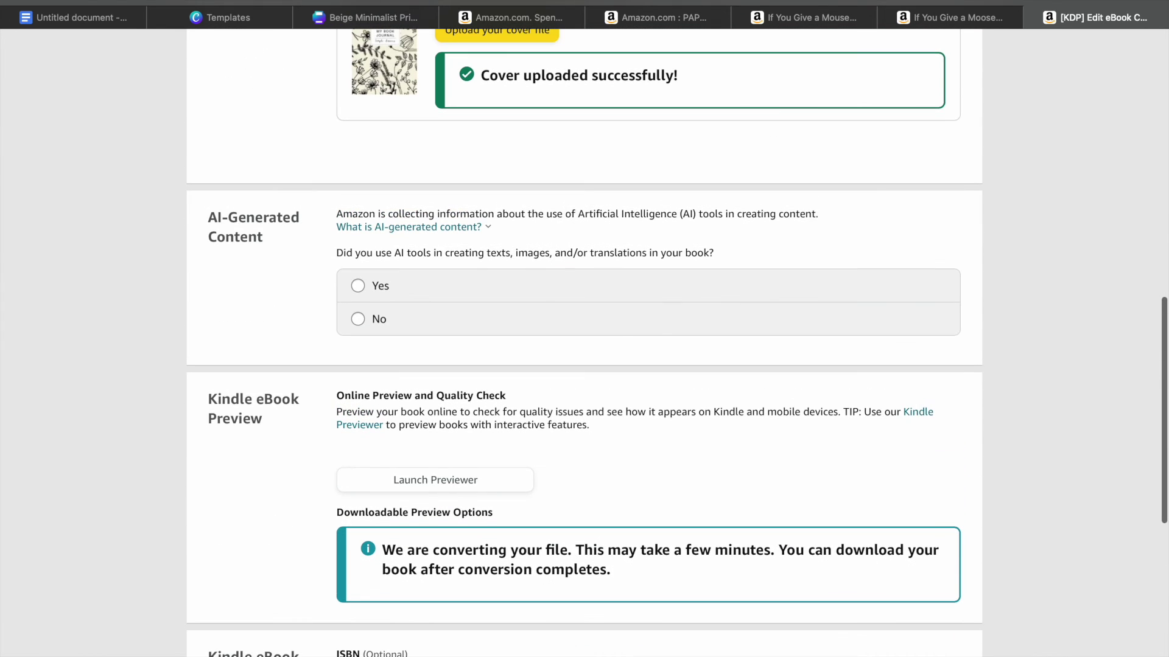
scroll(1058, 433, down, 2)
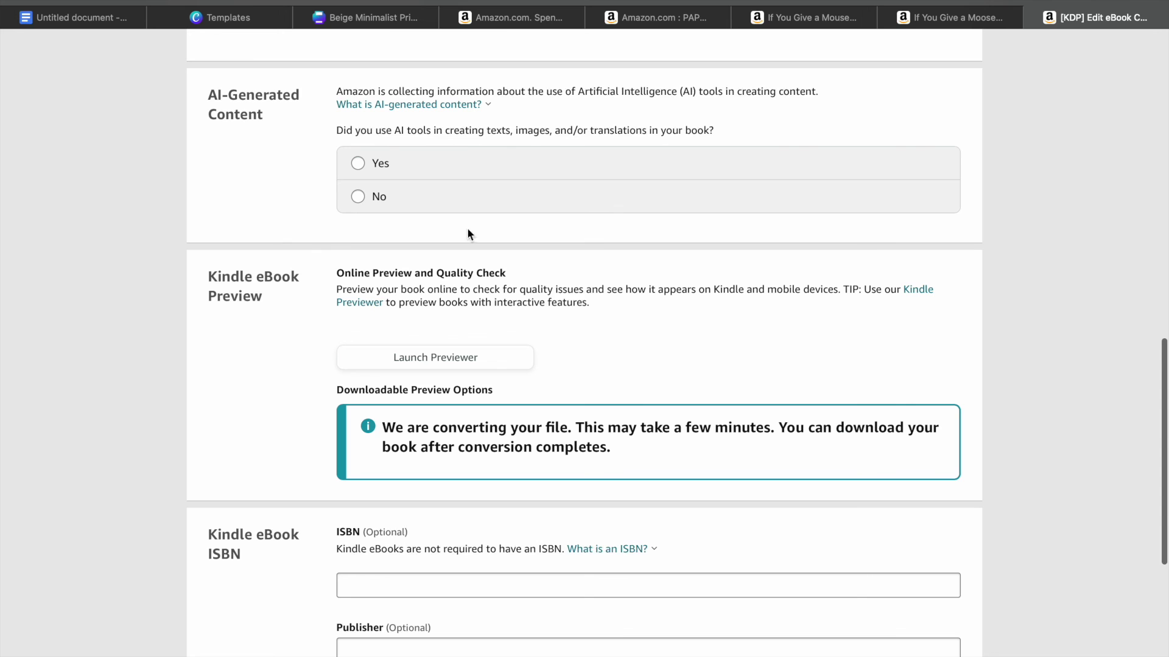
click(357, 198)
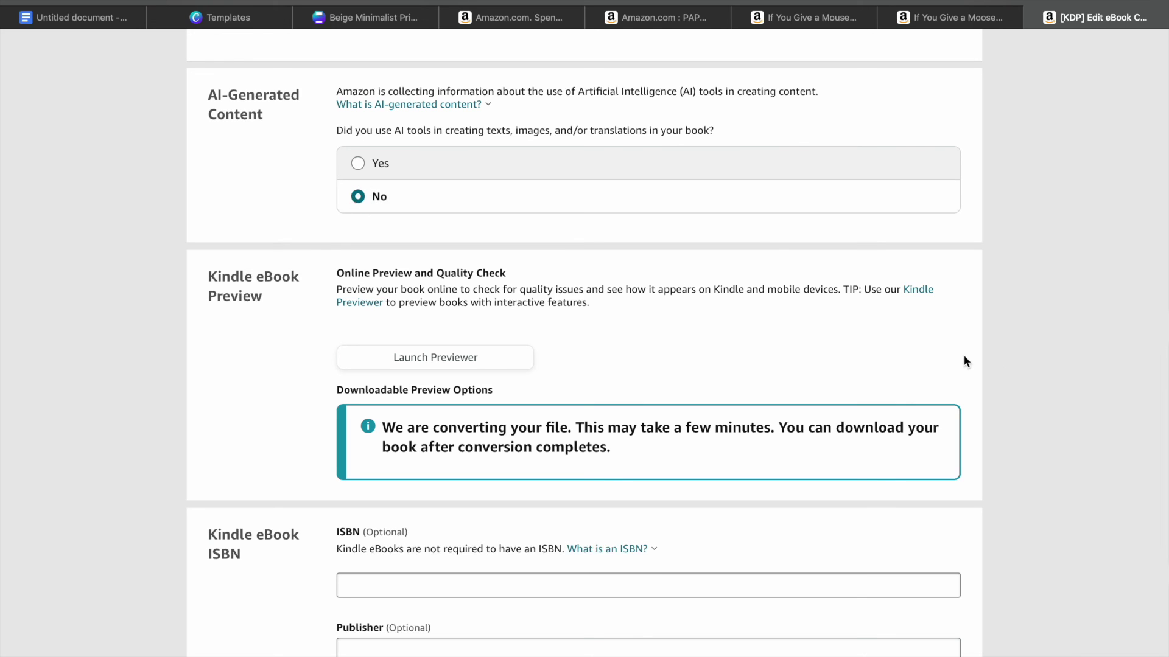
scroll(1008, 365, down, 6)
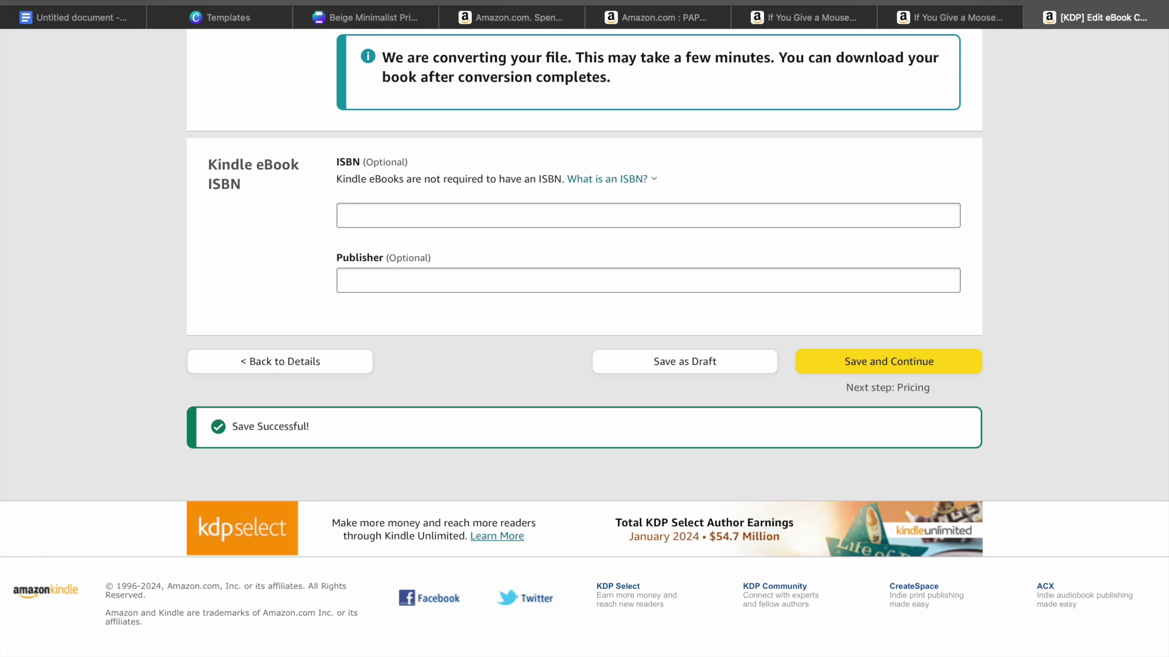
click(879, 365)
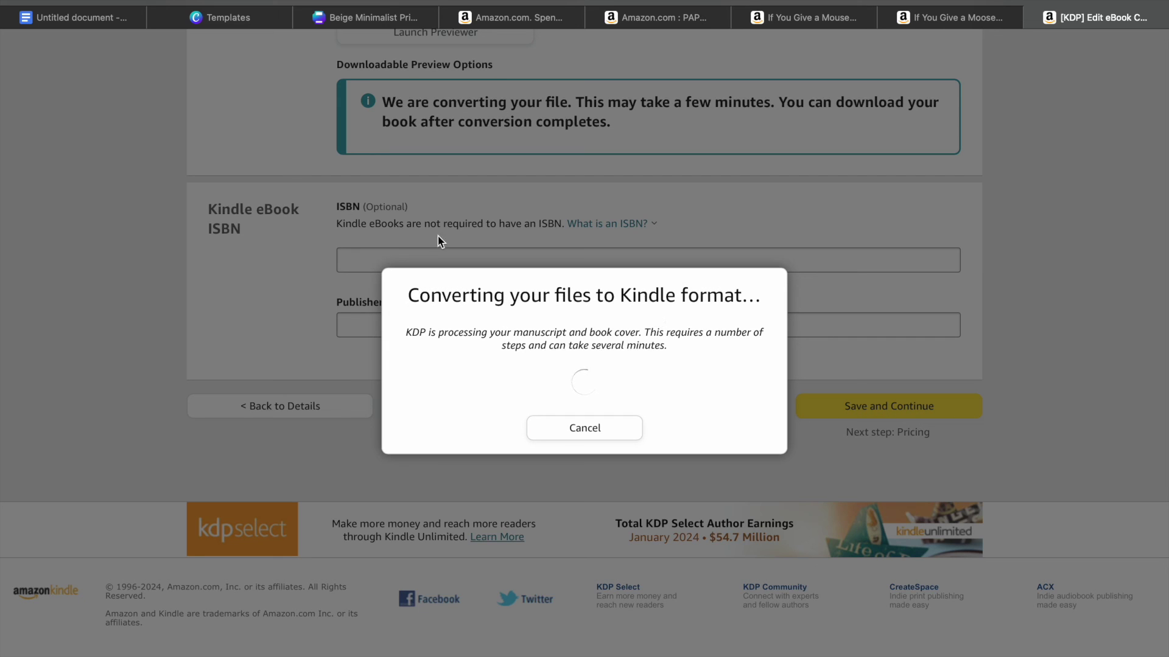
Take the browser window out of full-screen mode
mouse_move(37, 3)
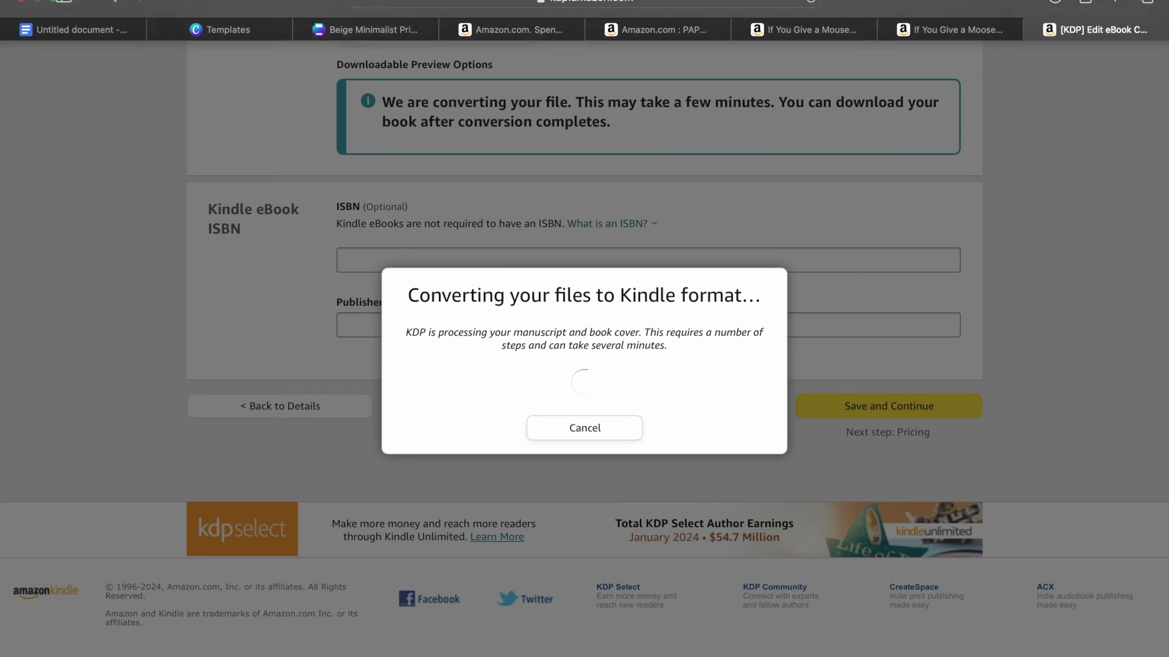
click(54, 5)
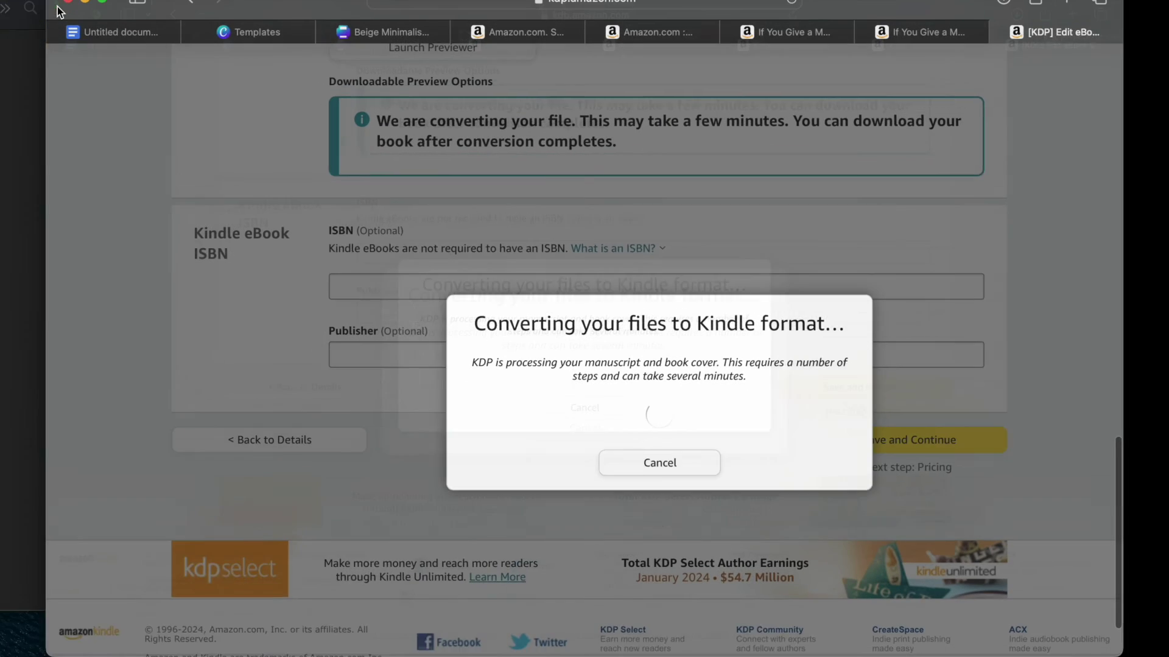